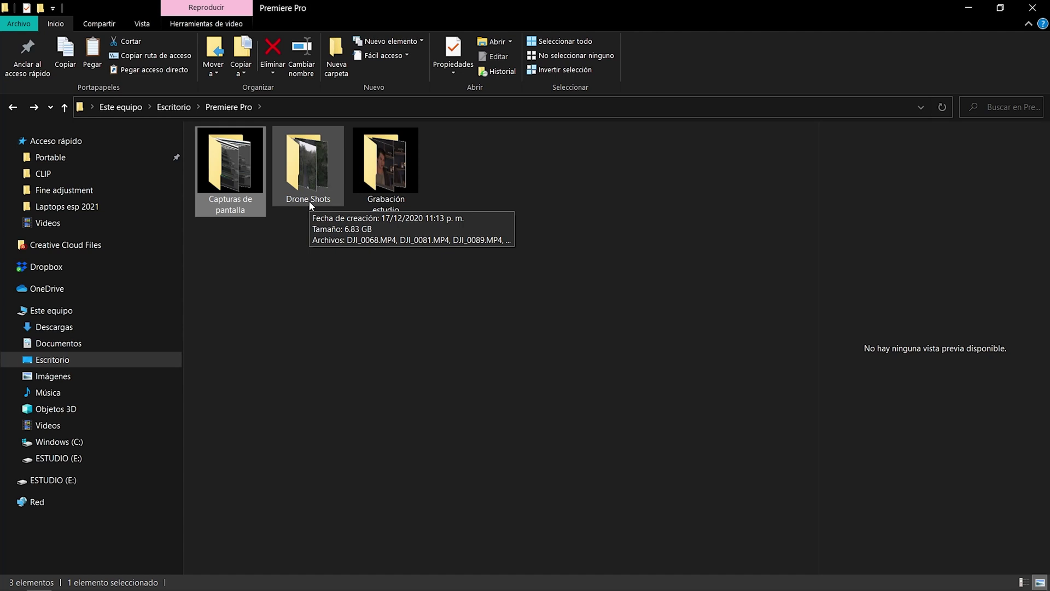
# Look through the subfolders of the Premiere Pro folder, including Drone Shots, and return to the parent folder.
pyautogui.doubleClick(309, 200)
pyautogui.hotkey('alt', 'Left')
pyautogui.press('Left')
pyautogui.press('Return')
pyautogui.hotkey('alt', 'Left')
pyautogui.hotkey('alt', 'Left')
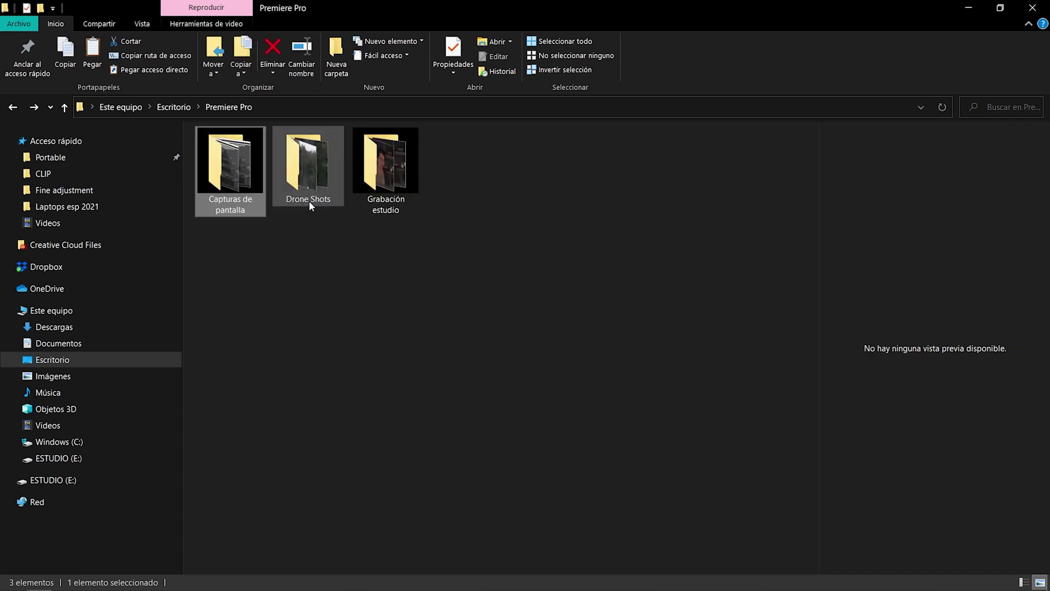
# Import the Premiere Pro folder with its subfolders into the Premiere project and open its Grabación estudio bin.
pyautogui.moveTo(463, 268); pyautogui.dragTo(145, 301)
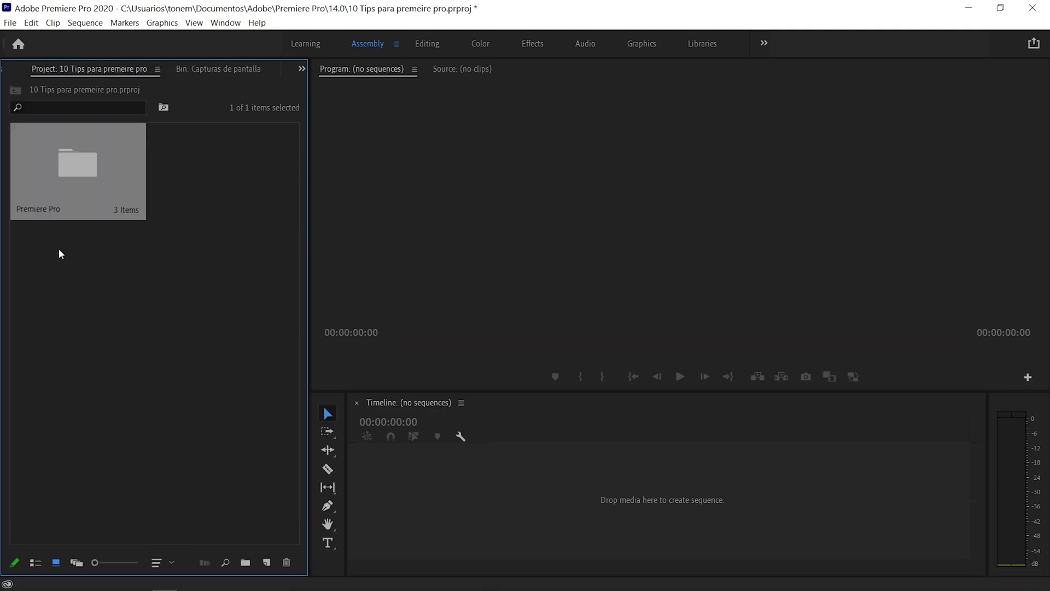
pyautogui.doubleClick(85, 167)
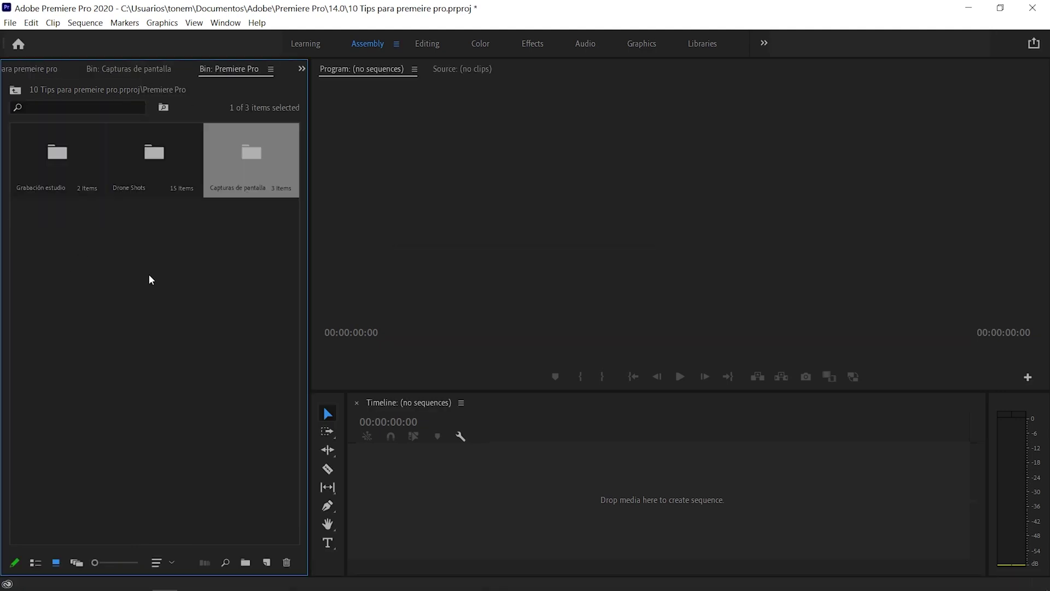
pyautogui.doubleClick(58, 153)
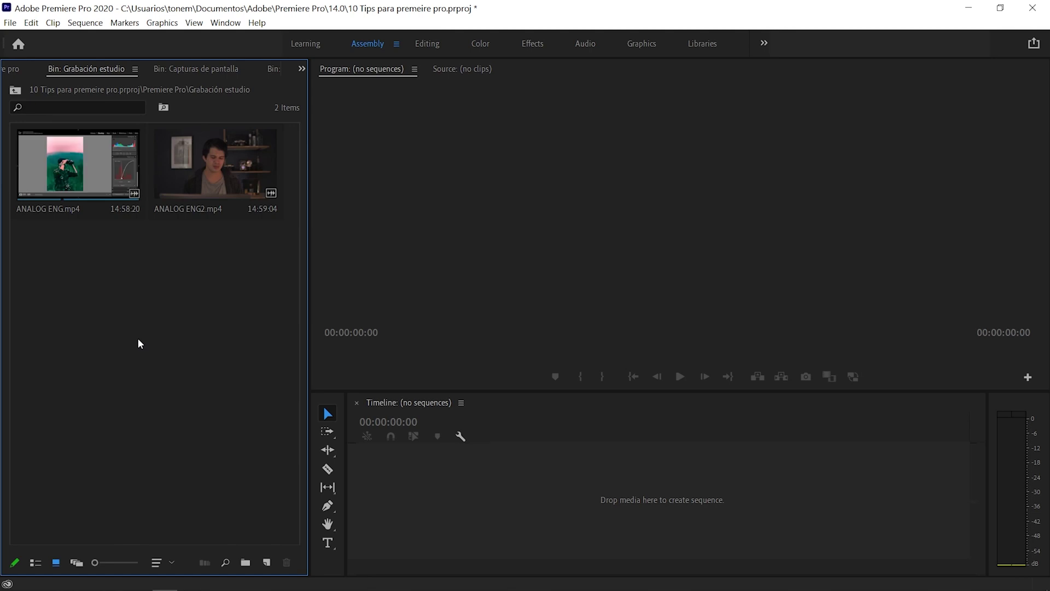
pyautogui.click(16, 89)
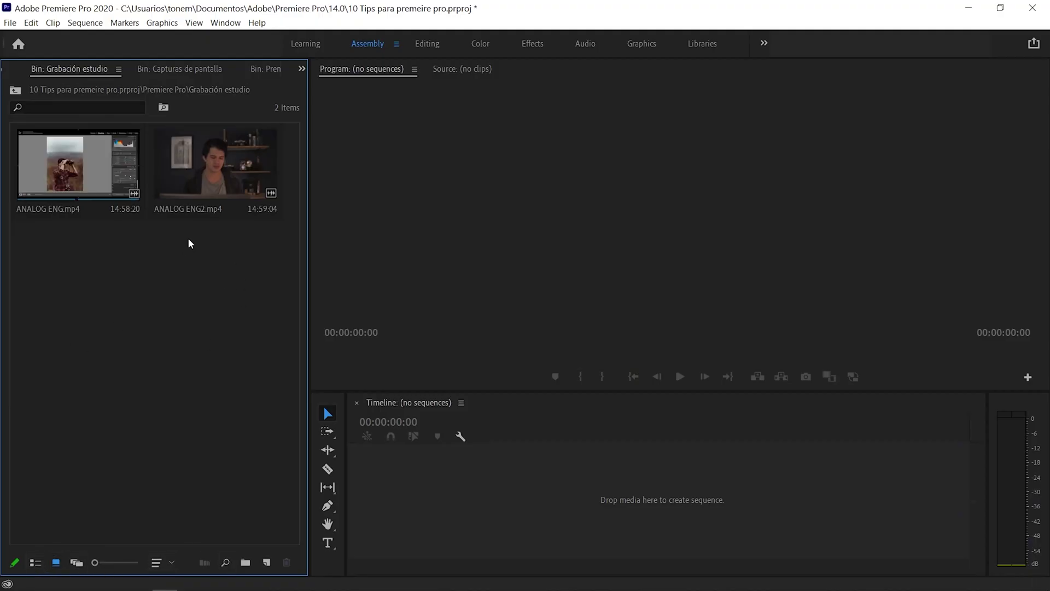
# Assign the Mango label colour to both ANALOG ENG.mp4 and ANALOG ENG2.mp4.
pyautogui.click(208, 136)
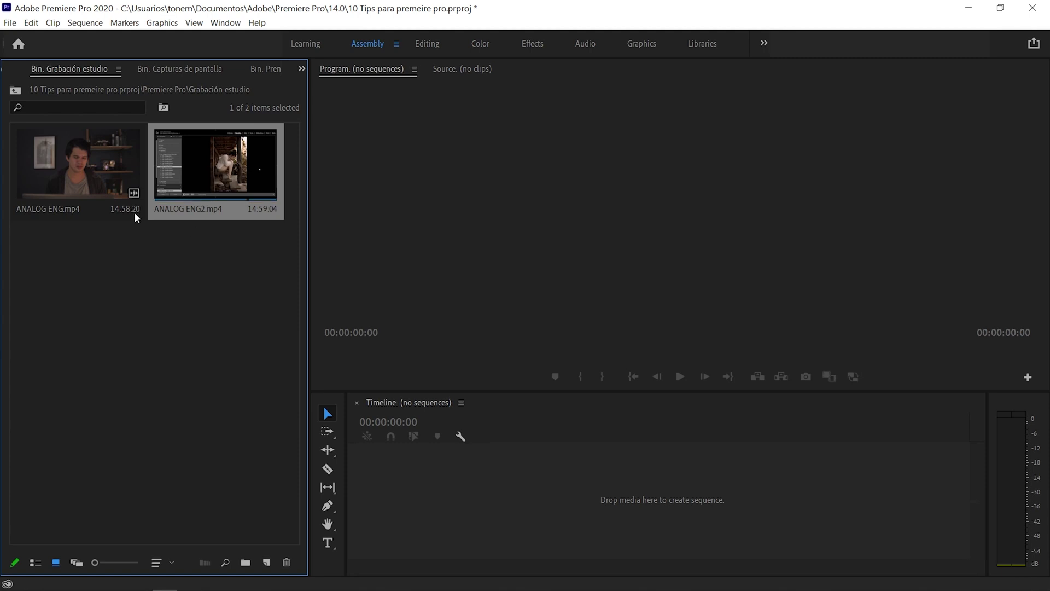
pyautogui.keyDown('shift'); pyautogui.click(90, 175); pyautogui.keyUp('shift')
pyautogui.rightClick(91, 169)
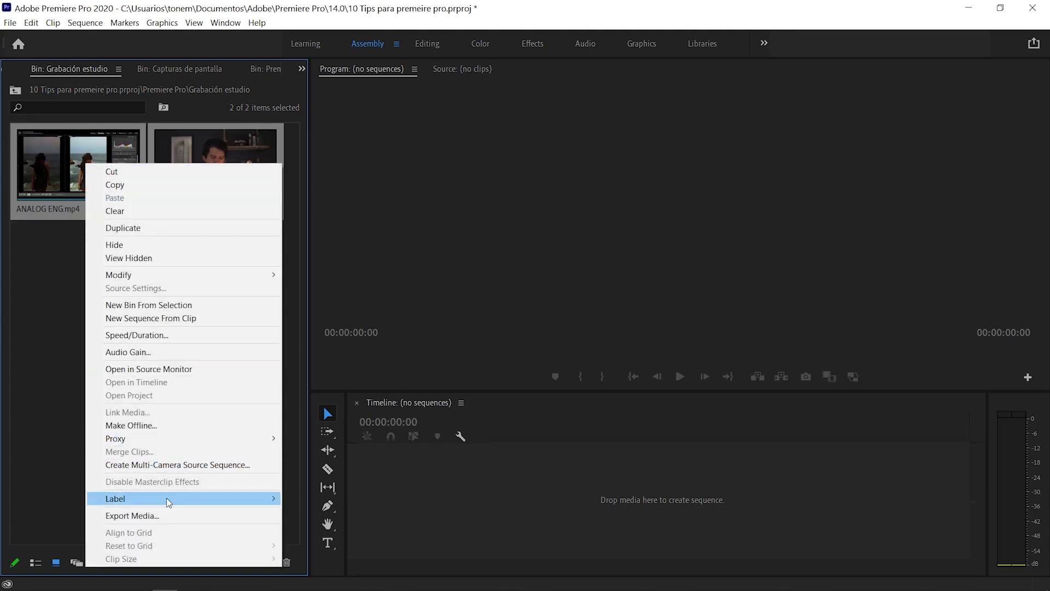
pyautogui.moveTo(166, 498)
pyautogui.click(327, 389)
pyautogui.click(205, 320)
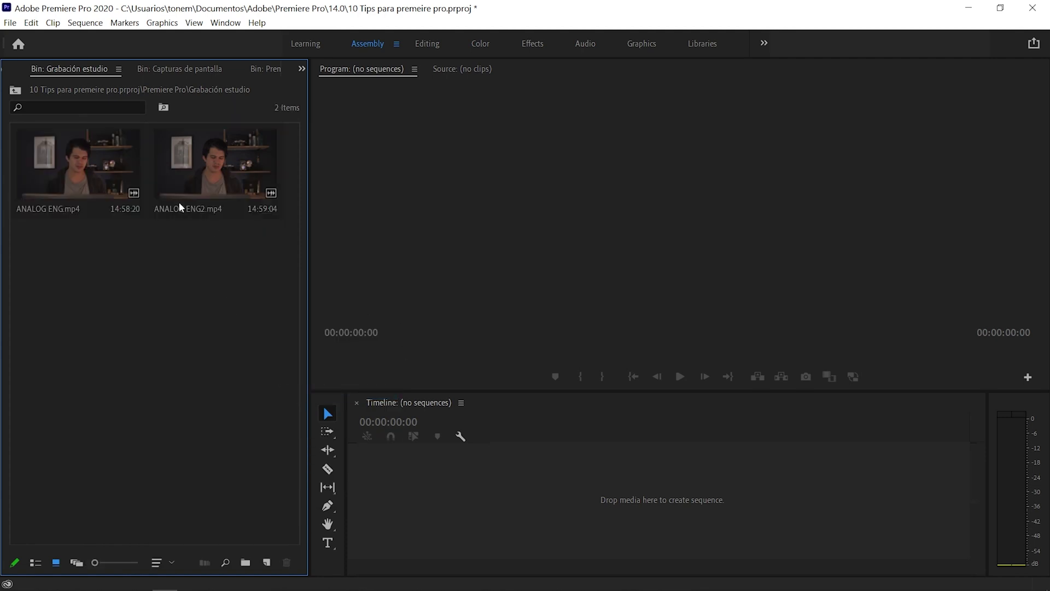
# Create a new sequence from the ANALOG ENG.mp4 clip in the empty timeline.
pyautogui.click(84, 157)
pyautogui.moveTo(60, 153); pyautogui.dragTo(328, 397)
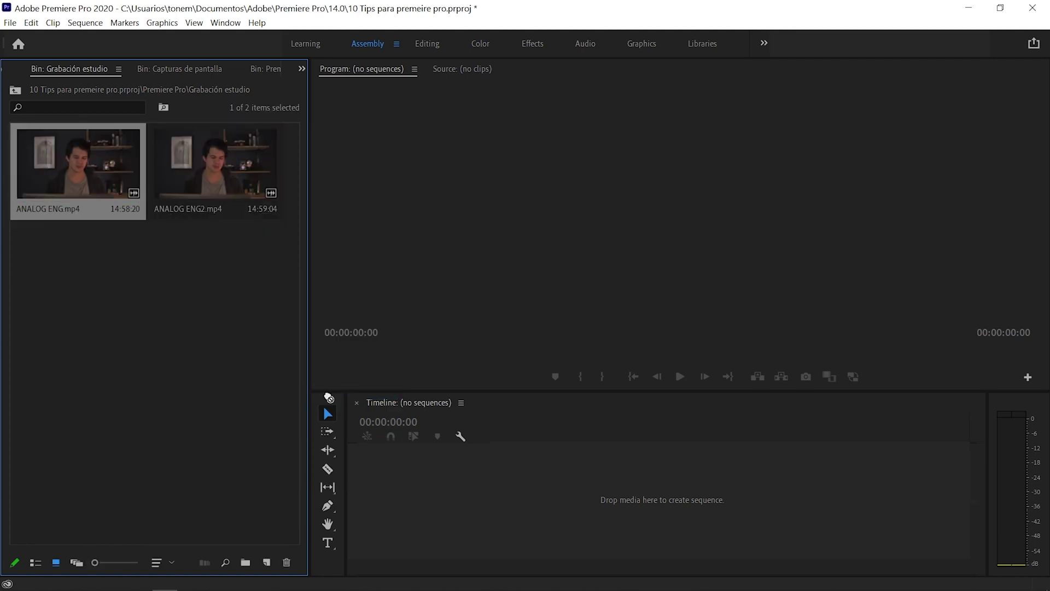
pyautogui.moveTo(417, 495); pyautogui.dragTo(558, 459)
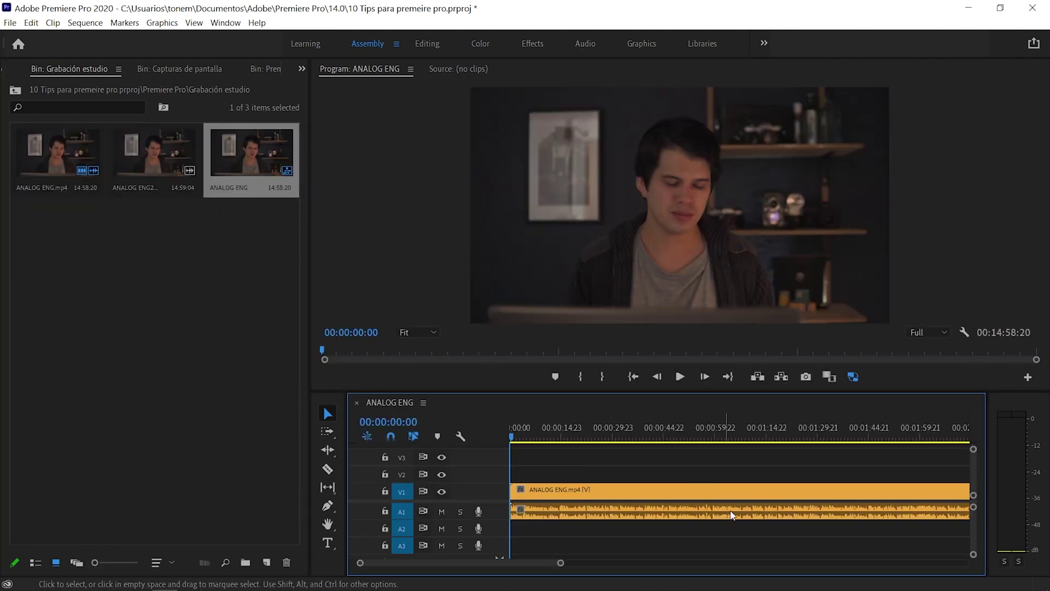
pyautogui.press('-')
pyautogui.press('-')
# Open the Drone Shots bin and assign the Violeta label colour to DJI_0081.MP4.
pyautogui.click(18, 98)
pyautogui.click(16, 93)
pyautogui.doubleClick(173, 152)
pyautogui.click(136, 161)
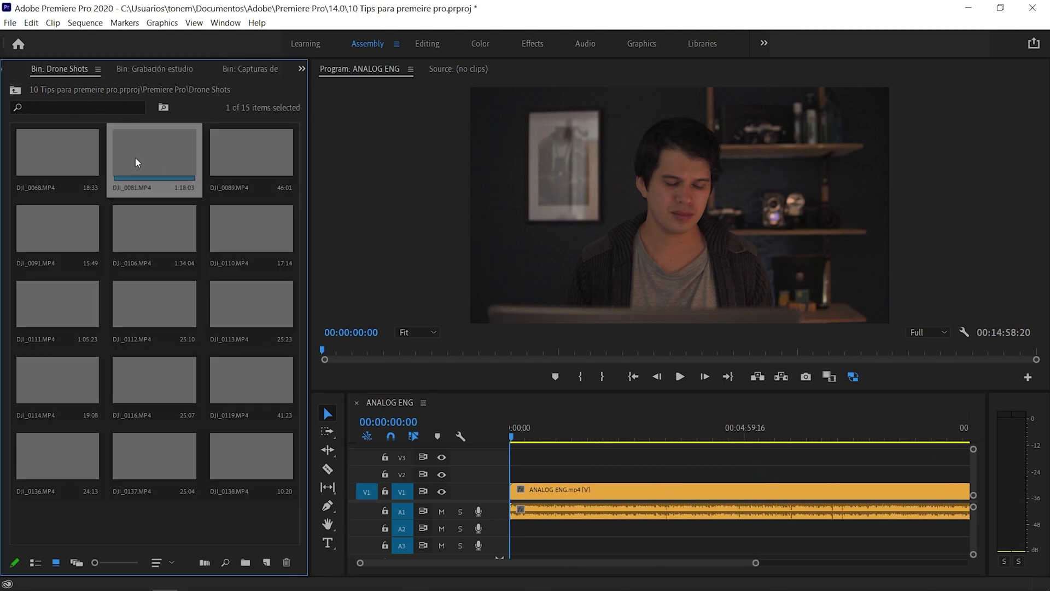
pyautogui.rightClick(136, 158)
pyautogui.moveTo(178, 434)
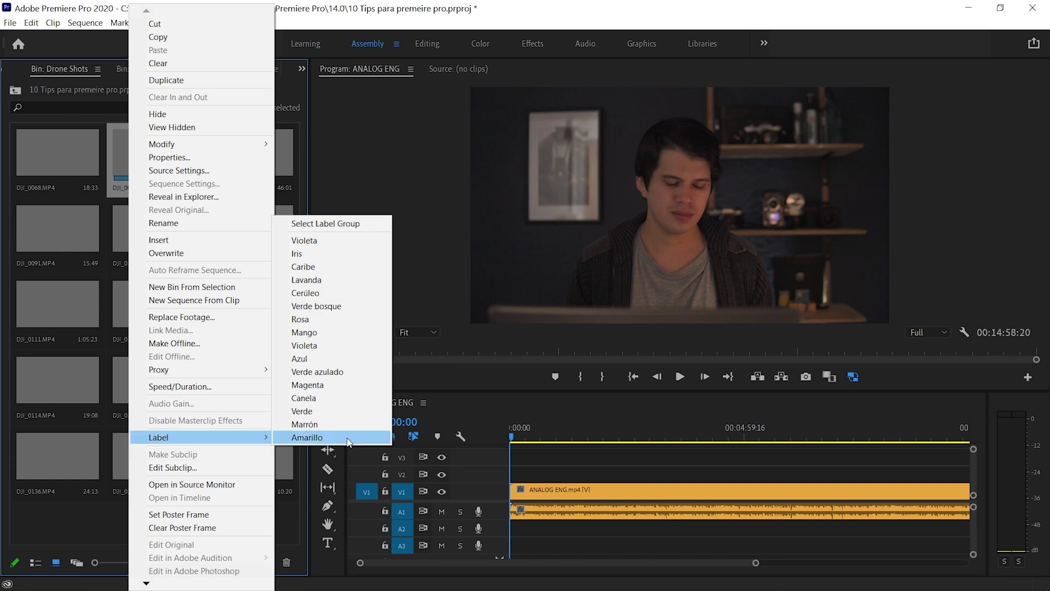
pyautogui.click(337, 343)
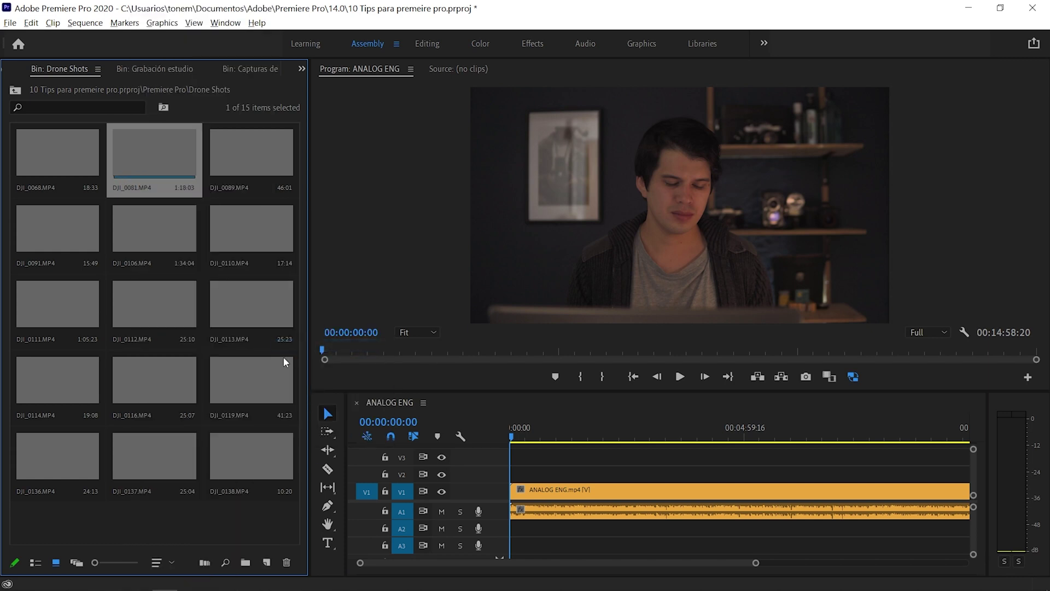
# Add the DJI_0081.MP4 drone clip to the ANALOG ENG sequence.
pyautogui.press('-')
pyautogui.press('-')
pyautogui.moveTo(154, 159); pyautogui.dragTo(790, 508)
pyautogui.scroll(5, 807, 481)
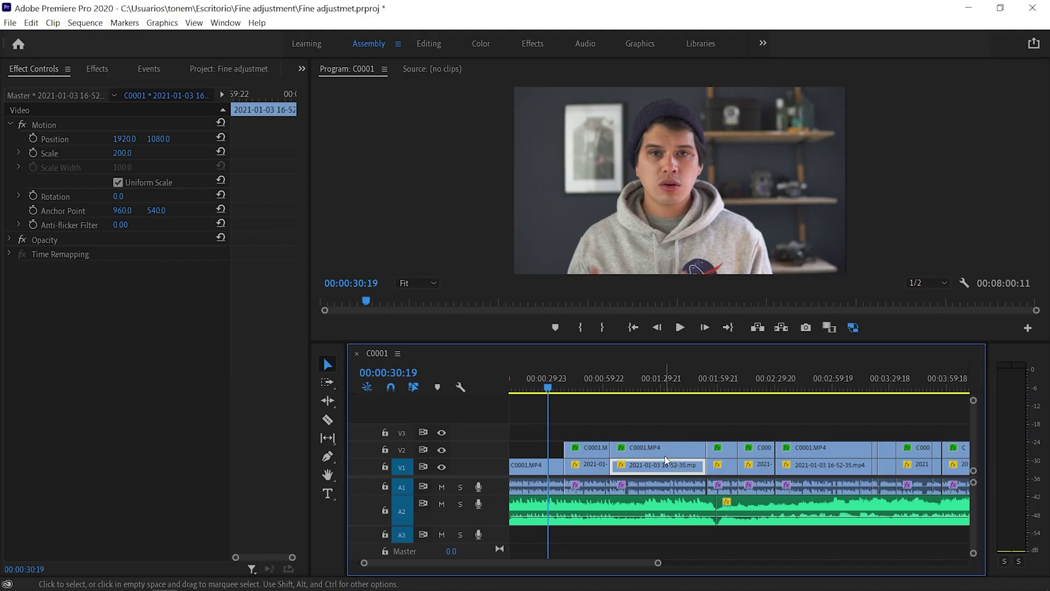
# Copy the first C0001.MP4 clip on track V2 and try to paste its attributes to the two longer V2 clips.
pyautogui.click(665, 456)
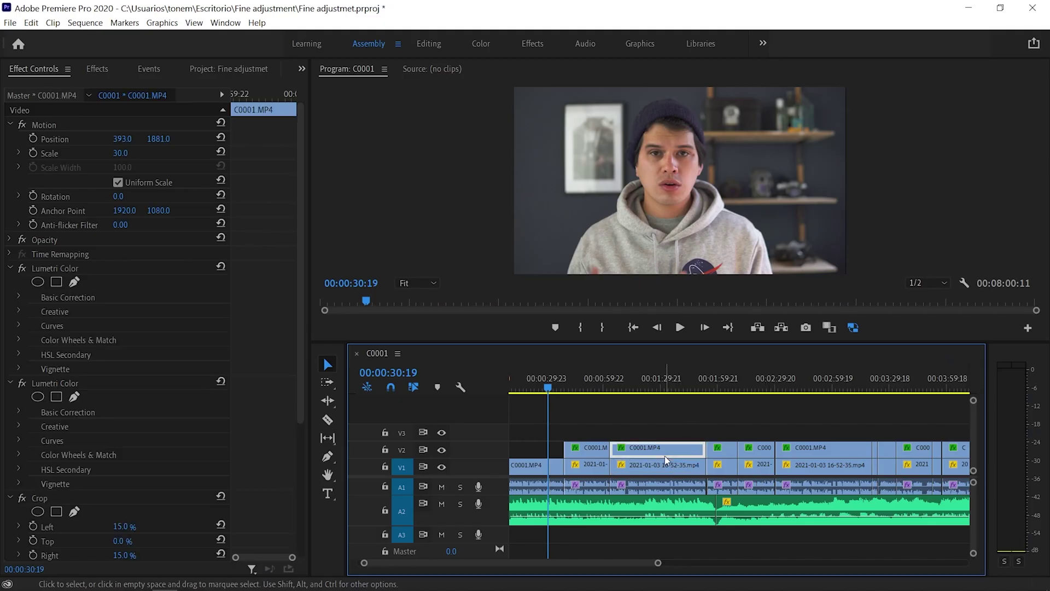
pyautogui.scroll(-3, 667, 456)
pyautogui.click(856, 447)
pyautogui.scroll(3, 757, 434)
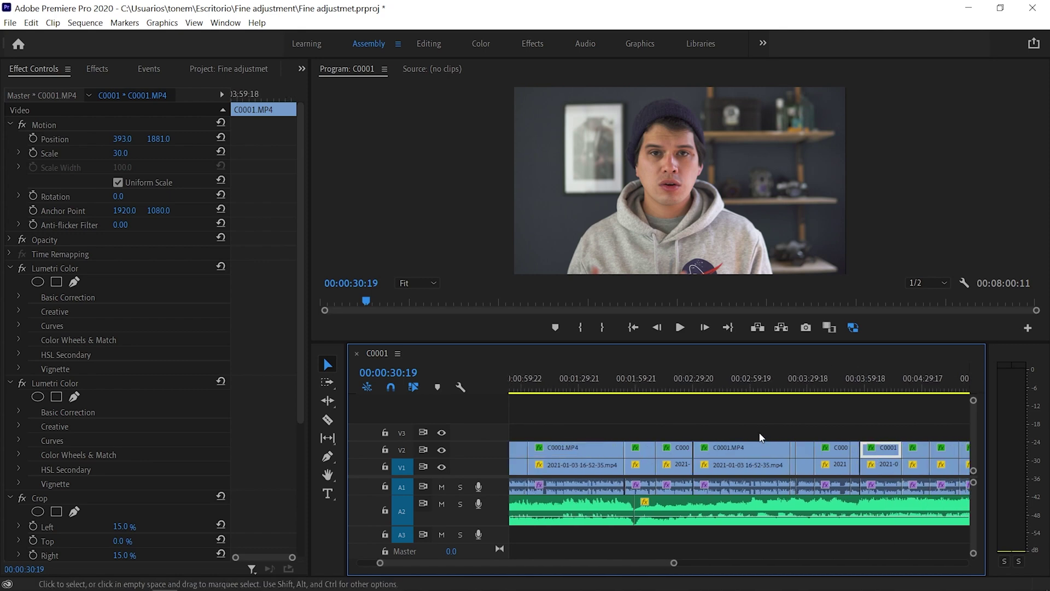
pyautogui.click(614, 448)
pyautogui.rightClick(614, 448)
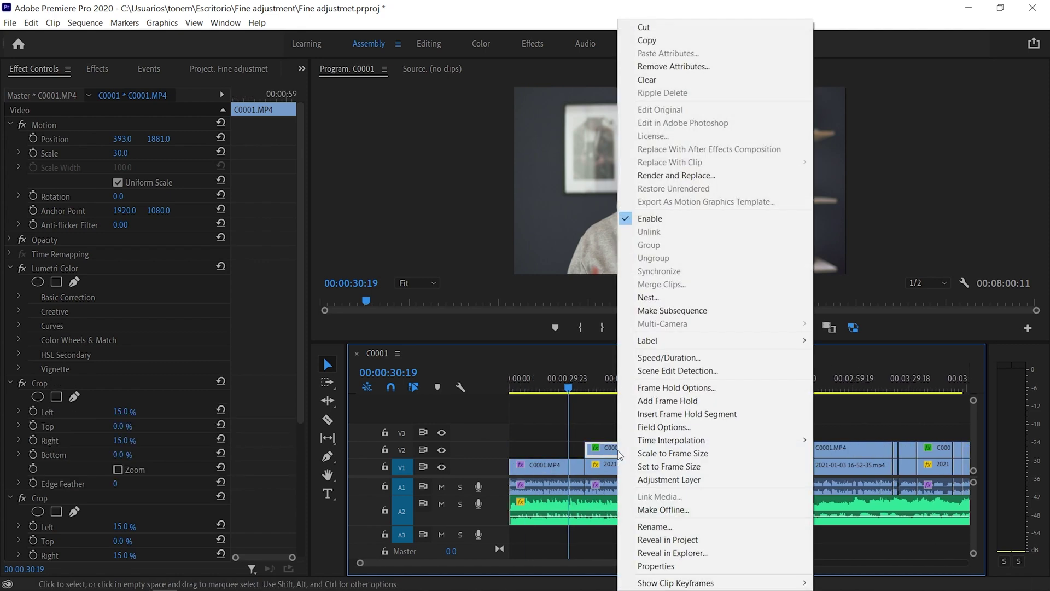
pyautogui.click(706, 42)
pyautogui.click(678, 448)
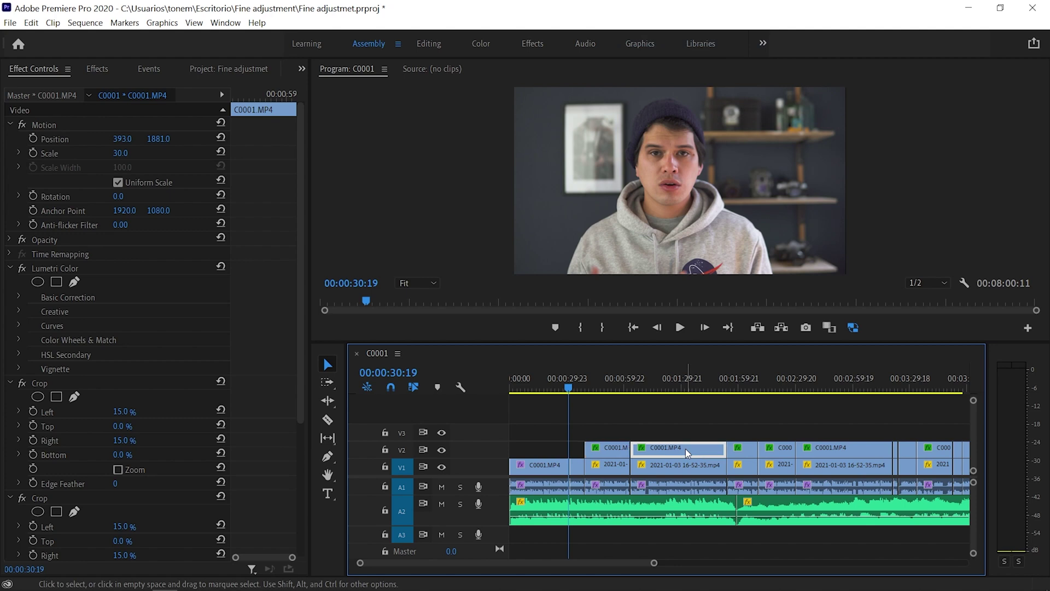
pyautogui.keyDown('shift'); pyautogui.click(816, 448); pyautogui.keyUp('shift')
pyautogui.rightClick(816, 455)
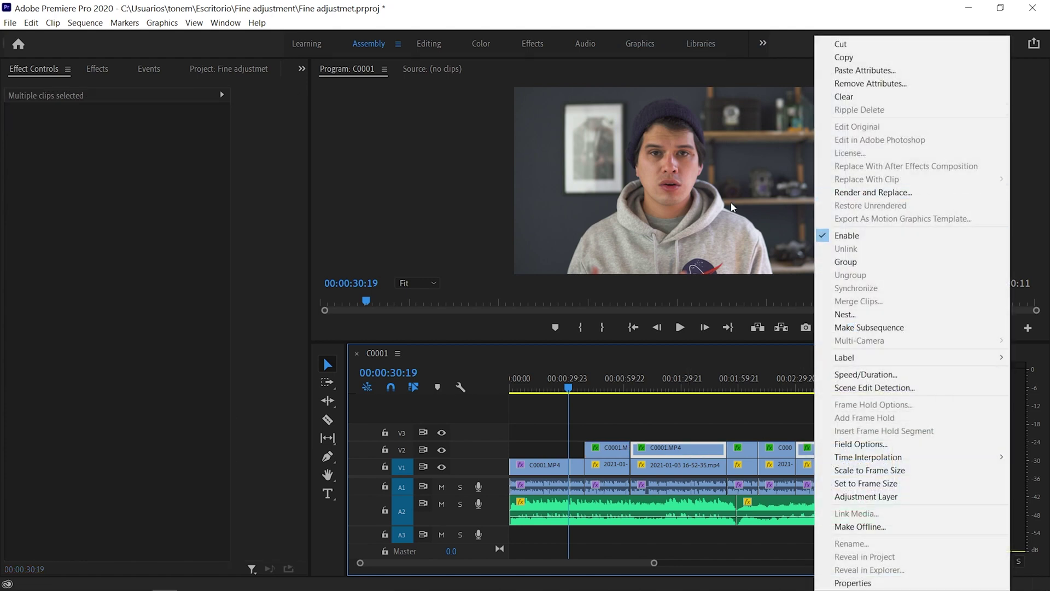
pyautogui.click(660, 462)
# Find the Lumetri Color effect and apply it to the master clip of the first C0001.MP4 clip on V1.
pyautogui.click(567, 388)
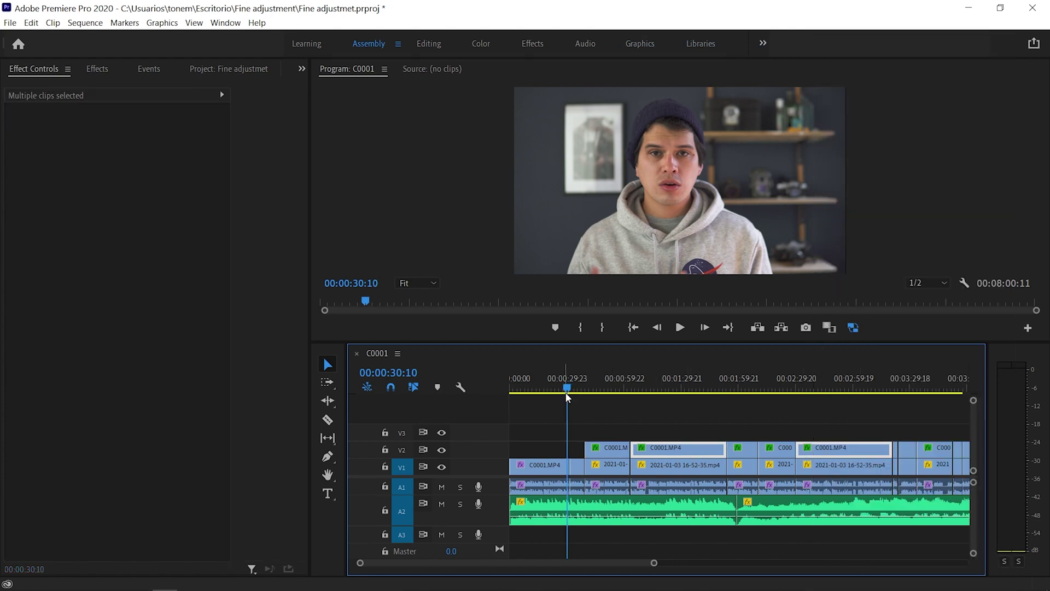
pyautogui.click(553, 466)
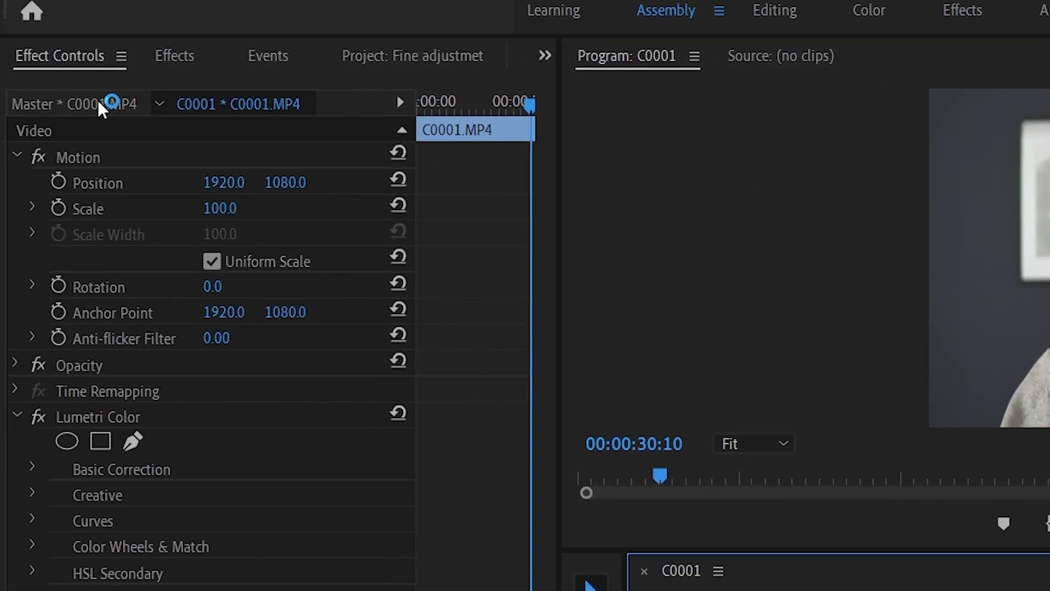
pyautogui.click(99, 104)
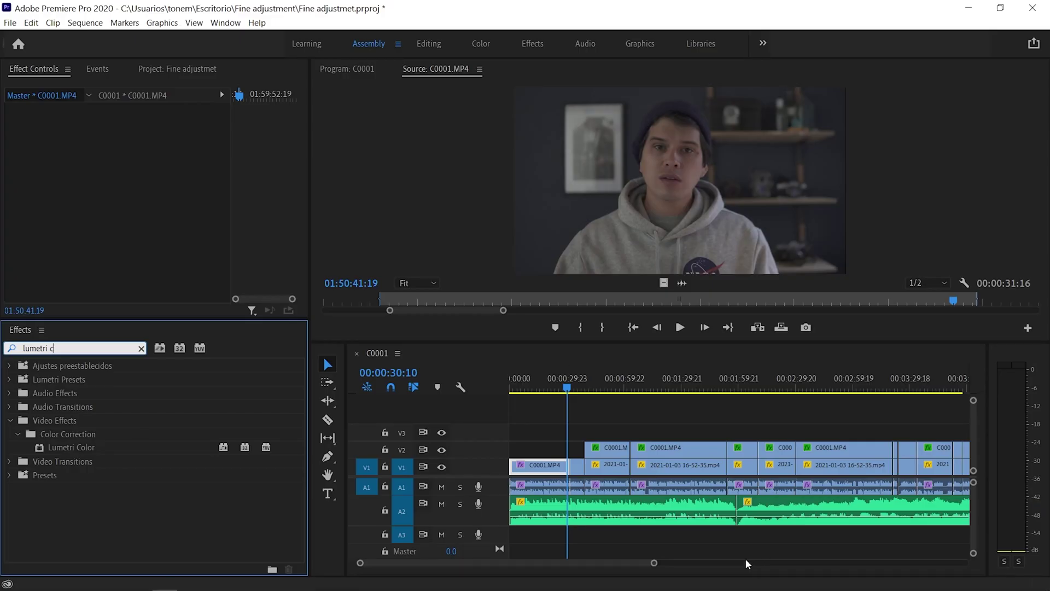
pyautogui.click(54, 450)
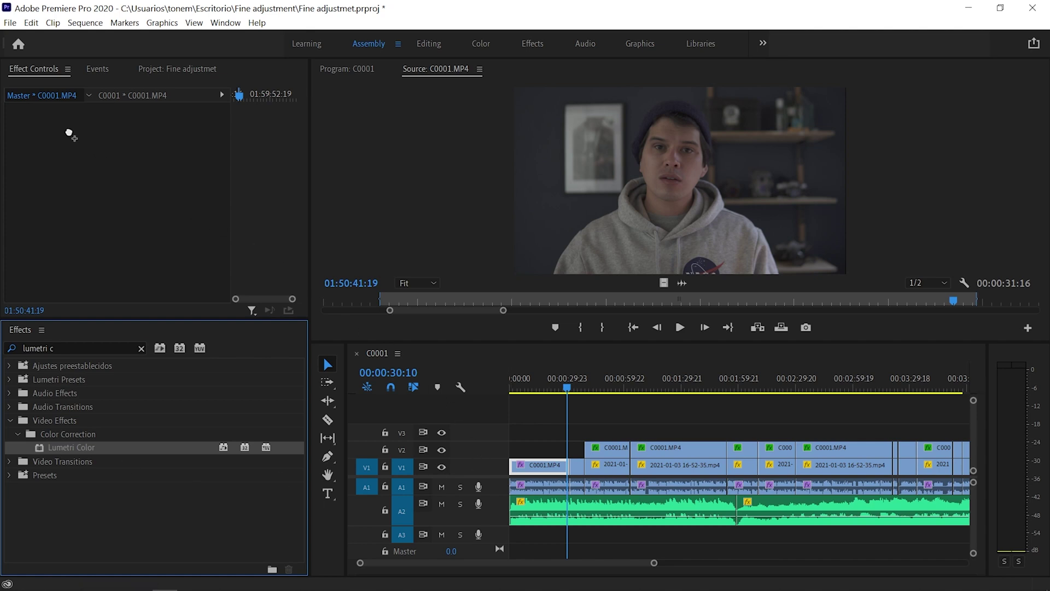
pyautogui.moveTo(69, 134); pyautogui.dragTo(70, 134)
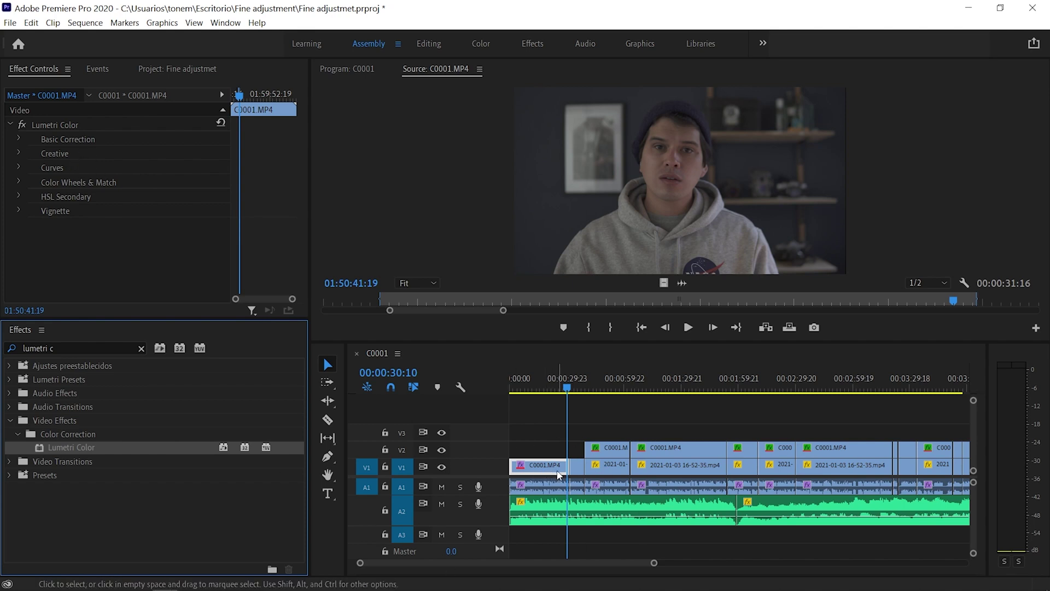
# Set the master clip's Lumetri Basic Correction saturation to 0.0 and check other C0001.MP4 clips at 00:00:47:15 and 00:06:16:16.
pyautogui.click(35, 140)
pyautogui.scroll(-4, 157, 175)
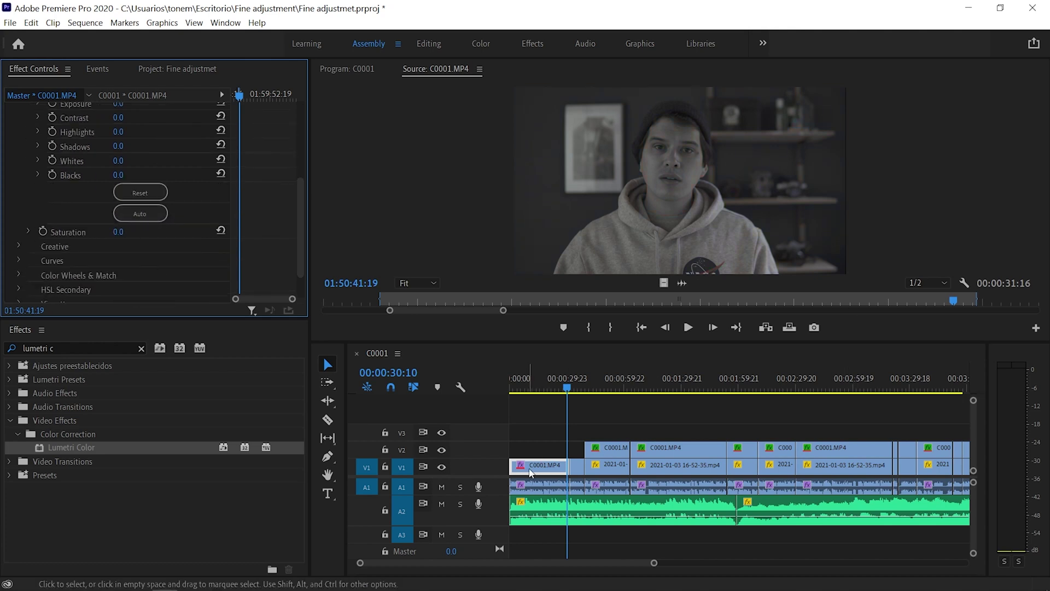
pyautogui.click(601, 382)
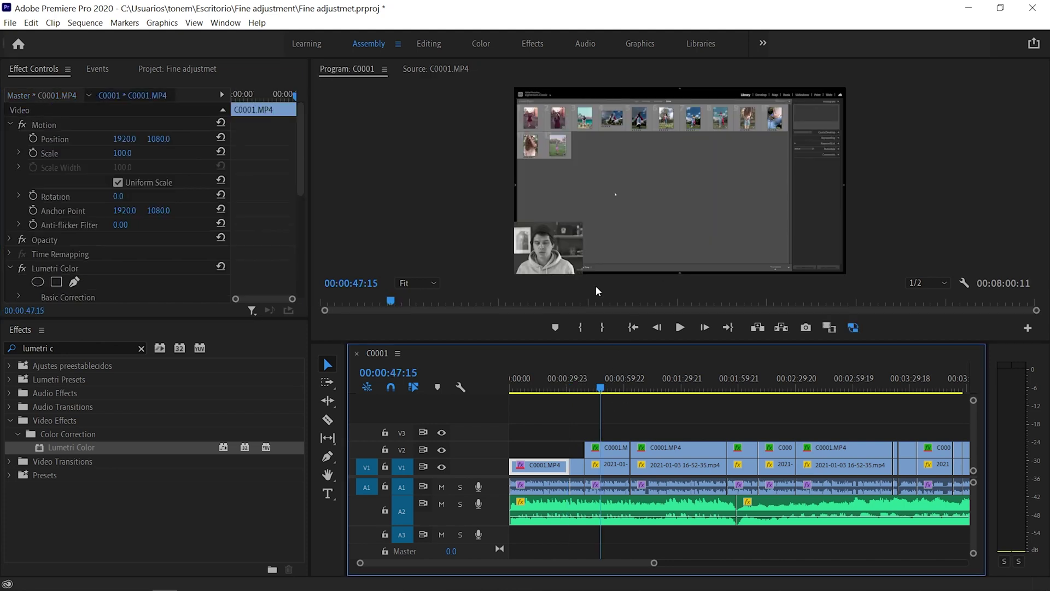
pyautogui.click(609, 448)
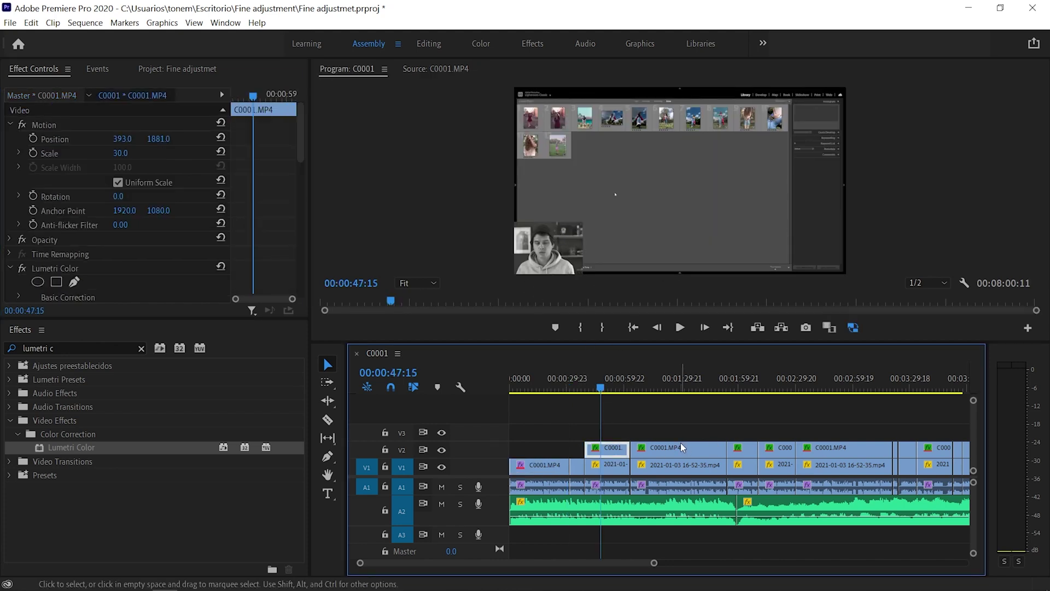
pyautogui.scroll(-3, 686, 439)
pyautogui.scroll(-6, 711, 432)
pyautogui.click(778, 382)
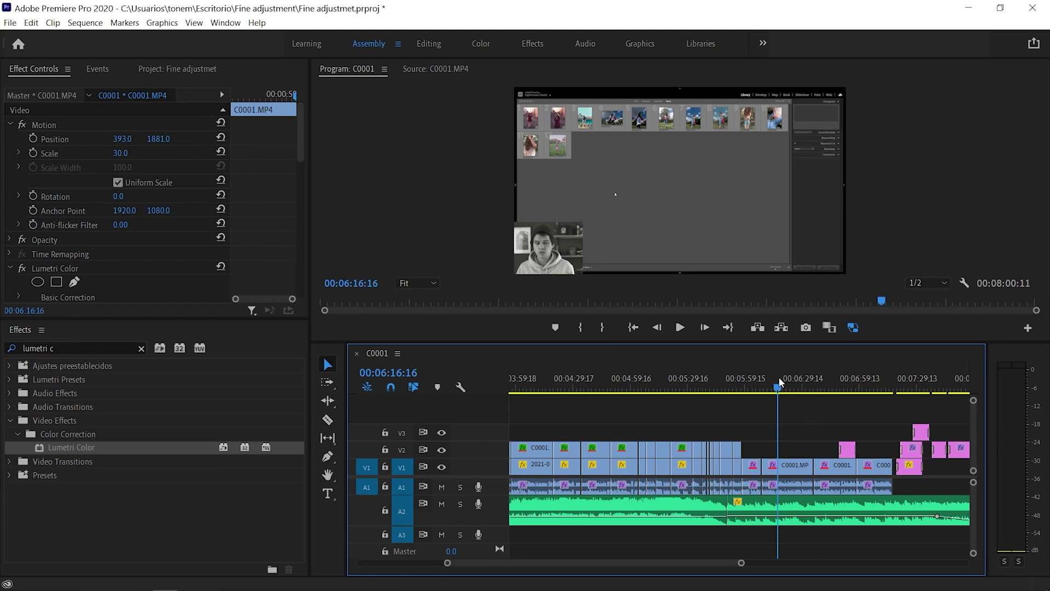
pyautogui.click(796, 466)
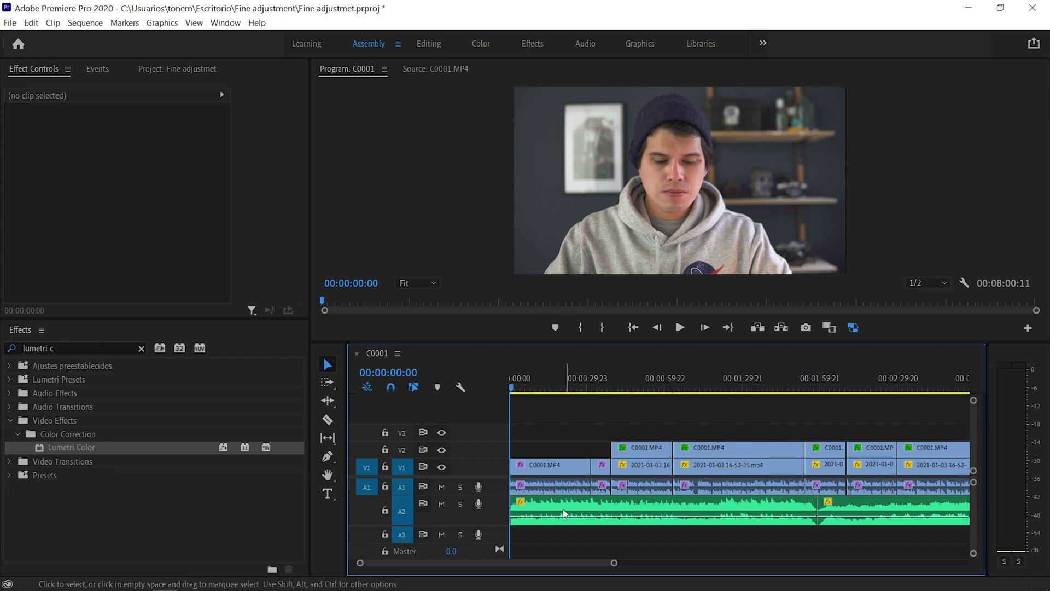
# Review the 20-band Graphic Equalizer settings of the first audio clip on track A1 and close the effect editor.
pyautogui.click(546, 492)
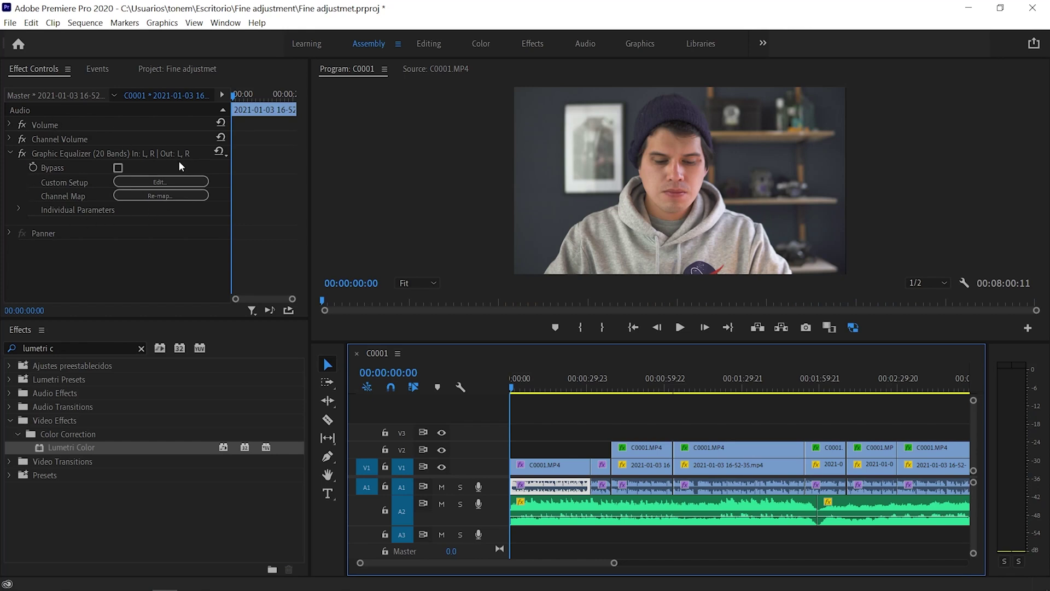
pyautogui.click(159, 182)
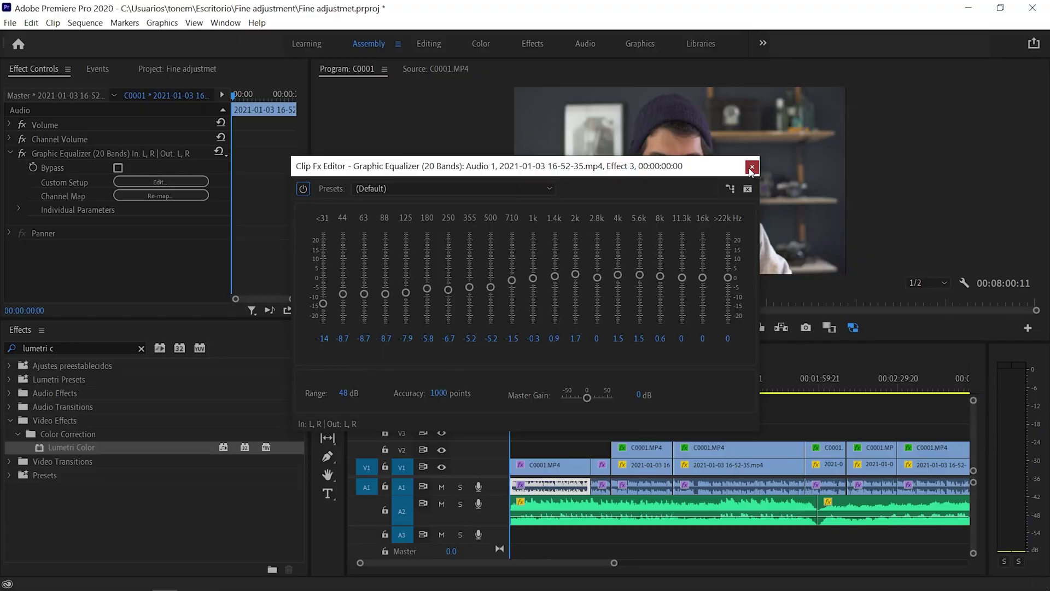
pyautogui.click(752, 167)
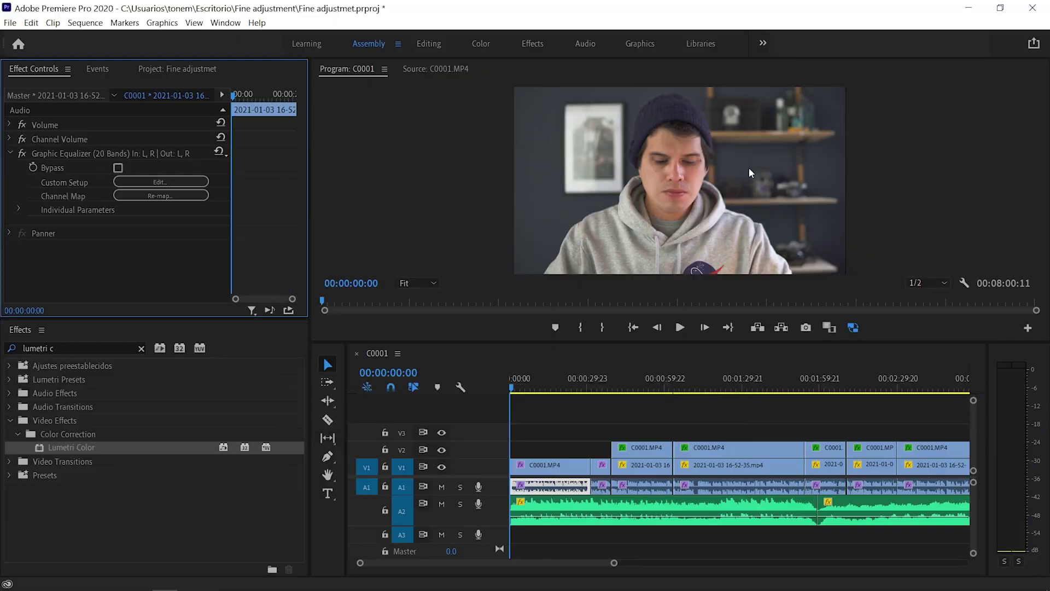
# Save the first A1 clip's Graphic Equalizer effect as a preset named "Graphic Equalizer Studio".
pyautogui.click(72, 157)
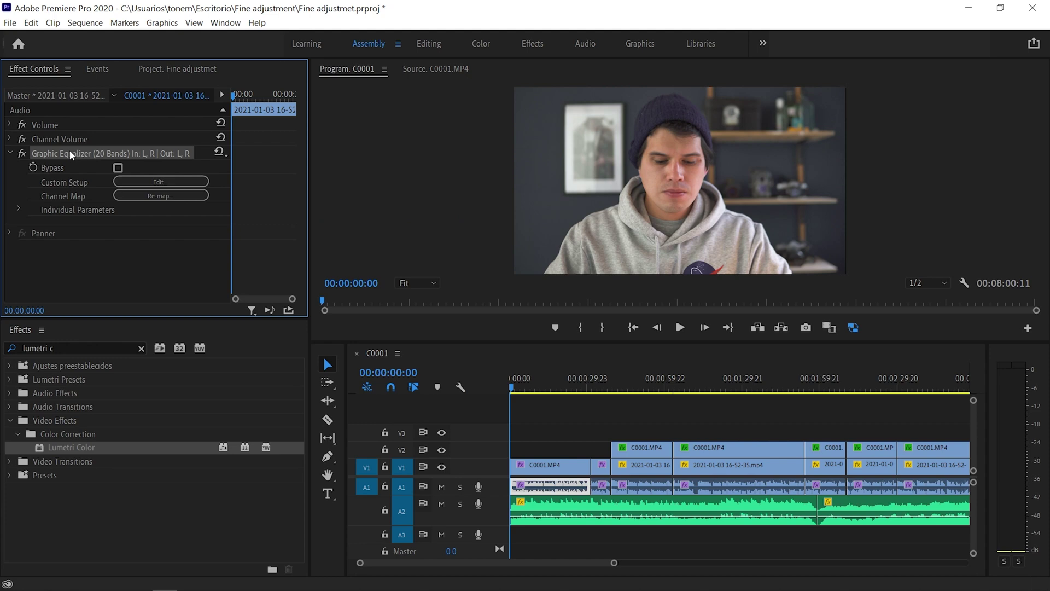
pyautogui.rightClick(92, 156)
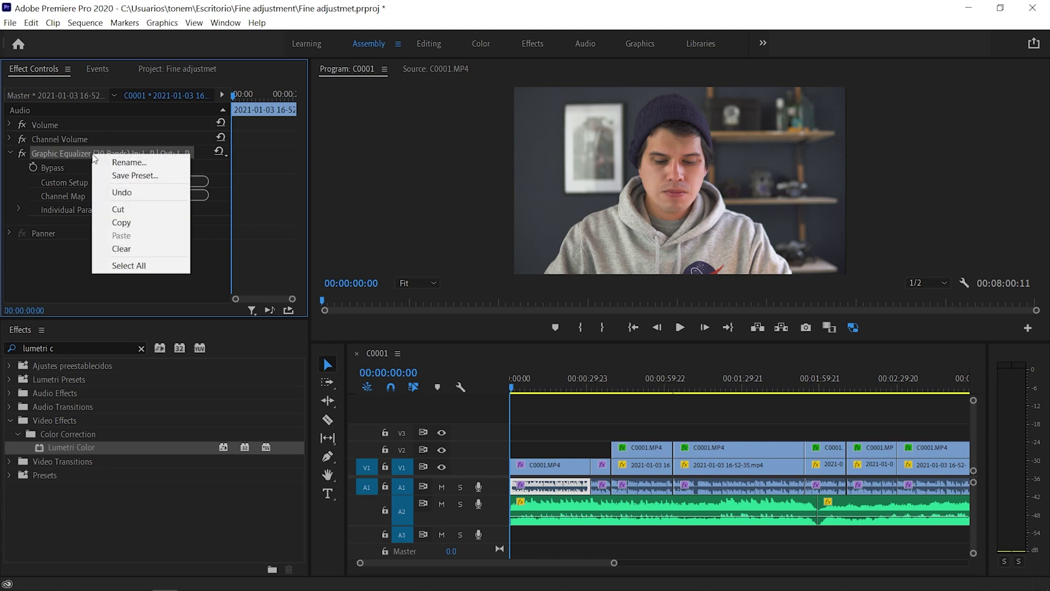
pyautogui.click(134, 175)
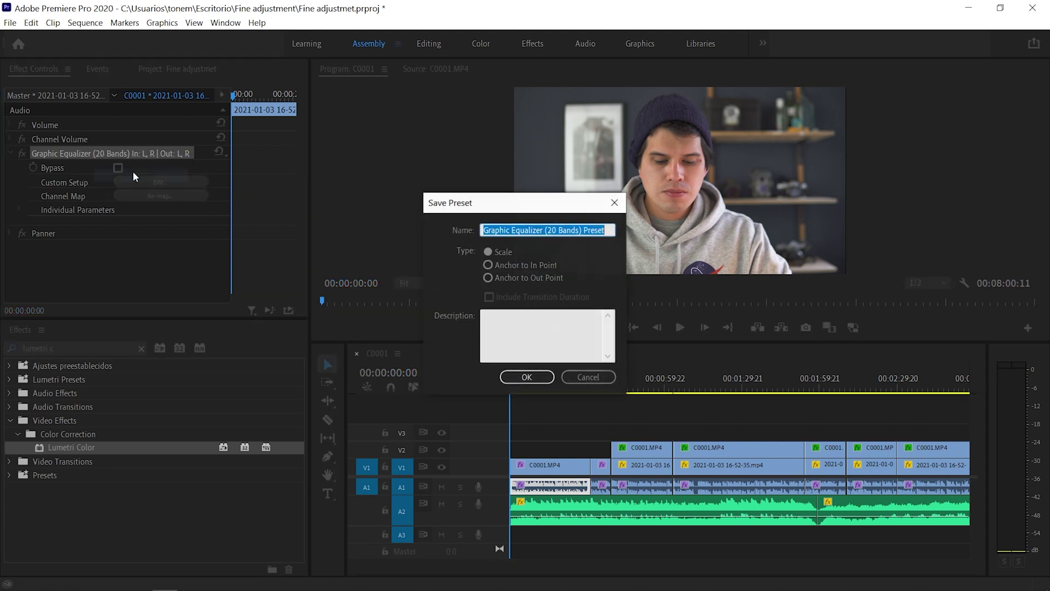
pyautogui.click(517, 231)
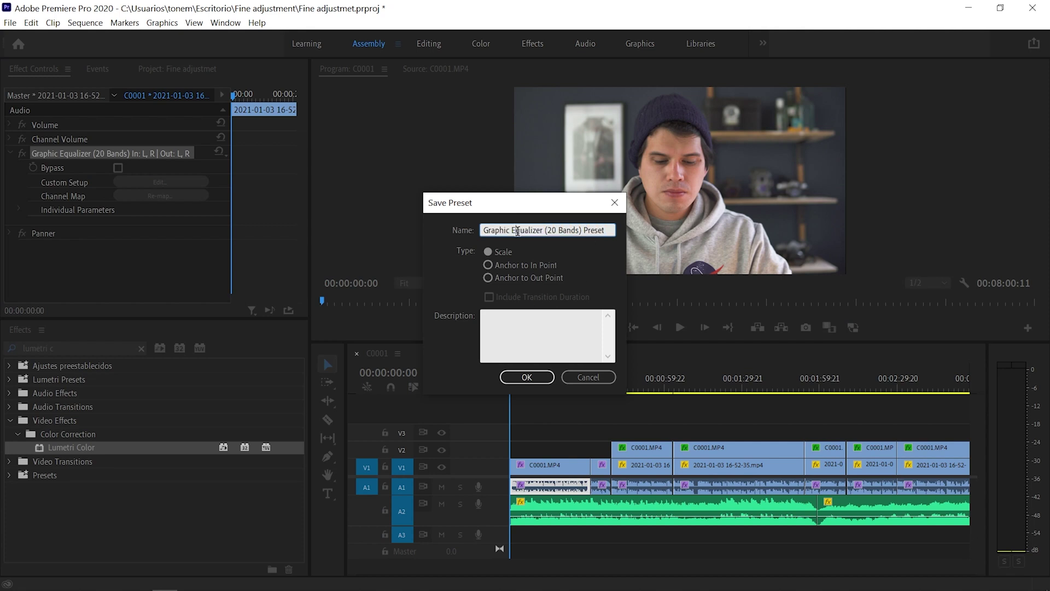
pyautogui.moveTo(545, 230); pyautogui.dragTo(696, 266)
pyautogui.press('BackSpace')
pyautogui.write('Studio')
pyautogui.press('Return')
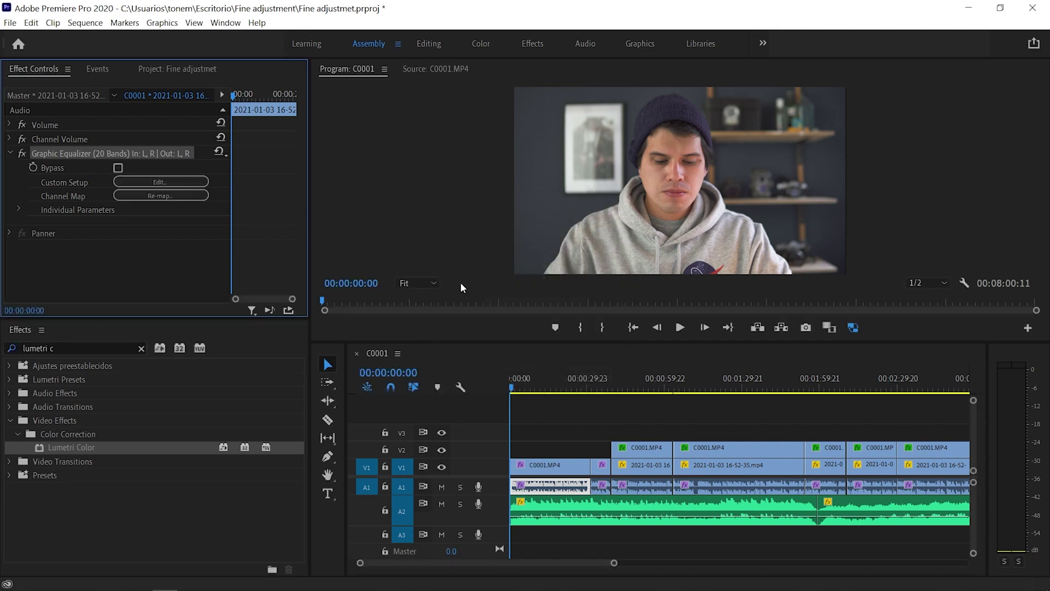
# Apply the Graphic Equalizer Studio preset to the third audio clip on track A1 and open its equalizer editor.
pyautogui.click(141, 348)
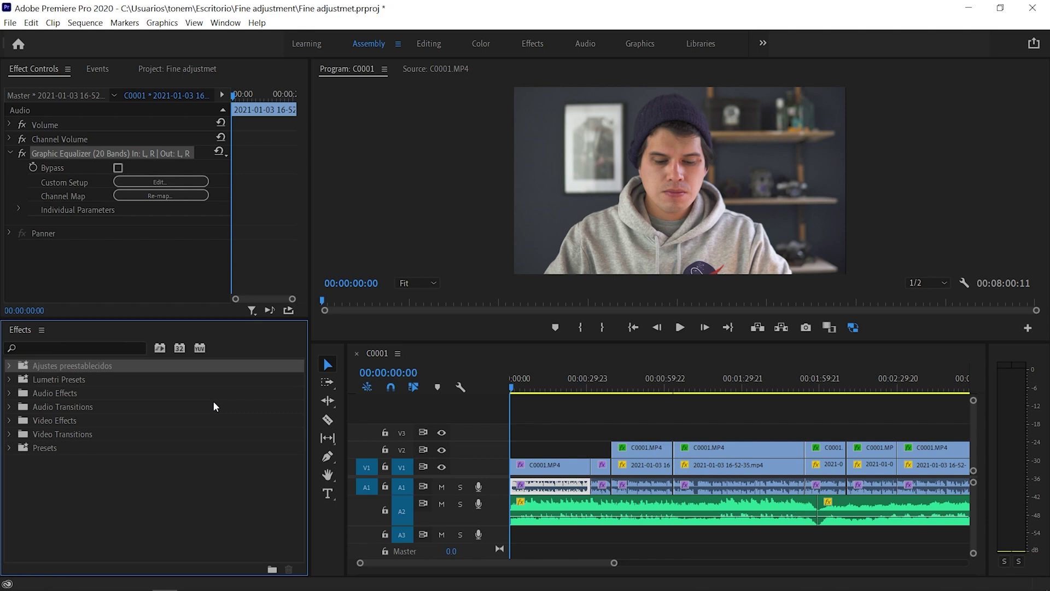
pyautogui.click(10, 366)
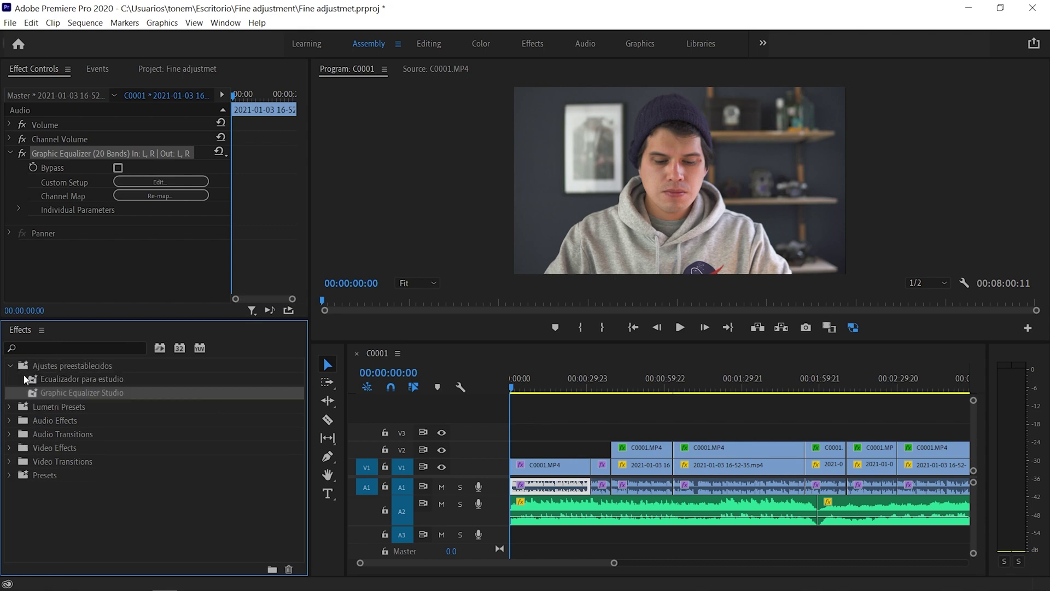
pyautogui.click(53, 398)
pyautogui.moveTo(57, 395); pyautogui.dragTo(629, 486)
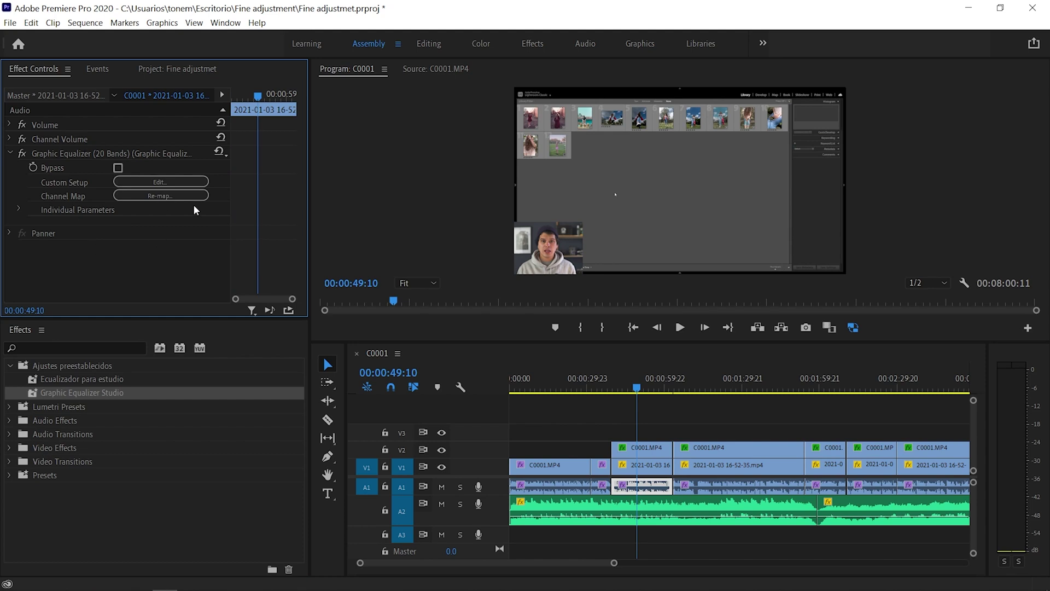
pyautogui.click(156, 183)
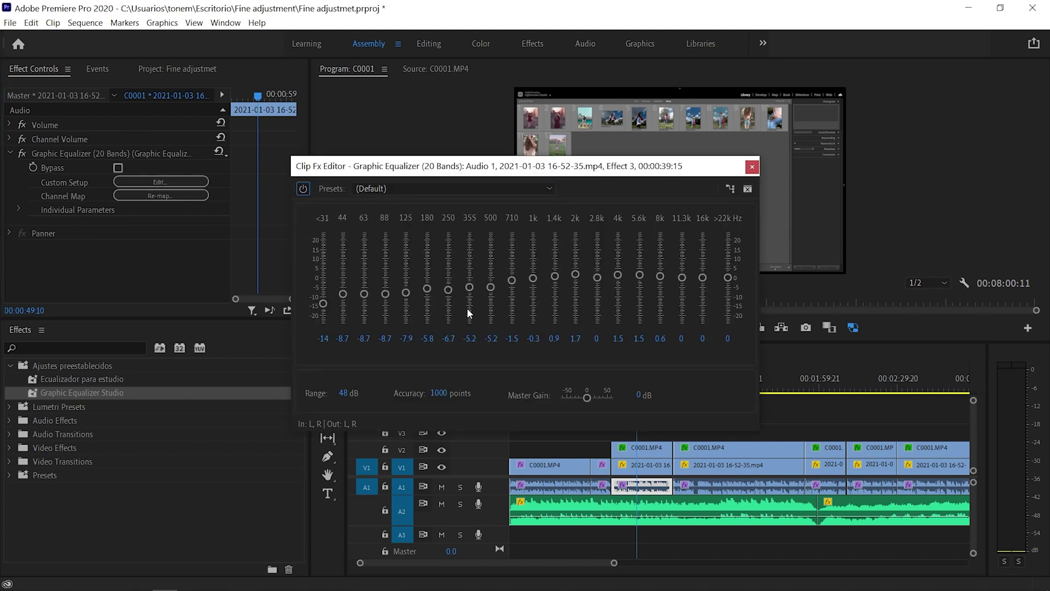
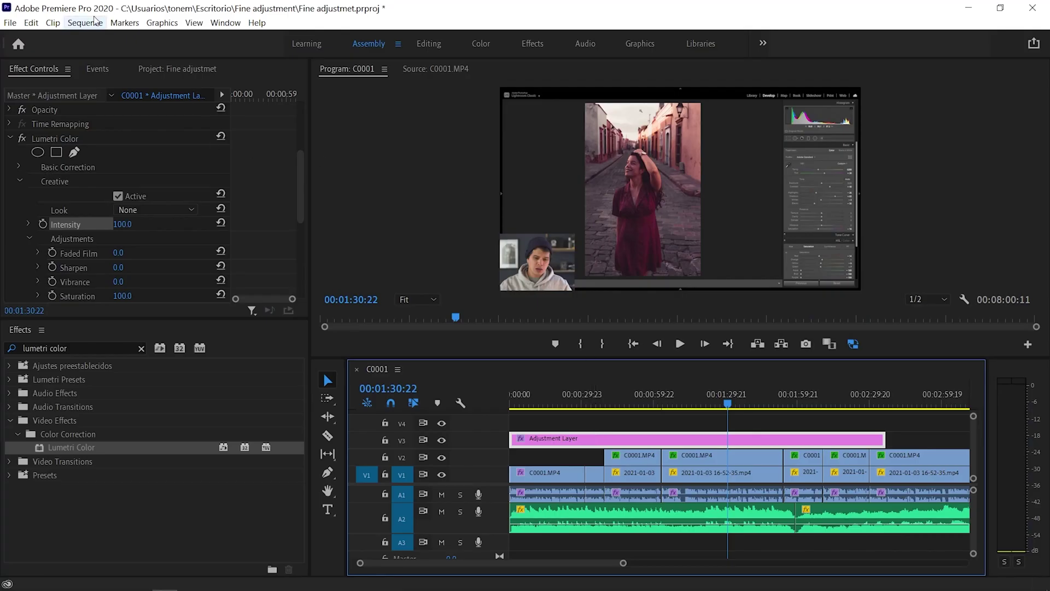
# Examine the frame size in the sequence settings and close them without changes.
pyautogui.click(96, 22)
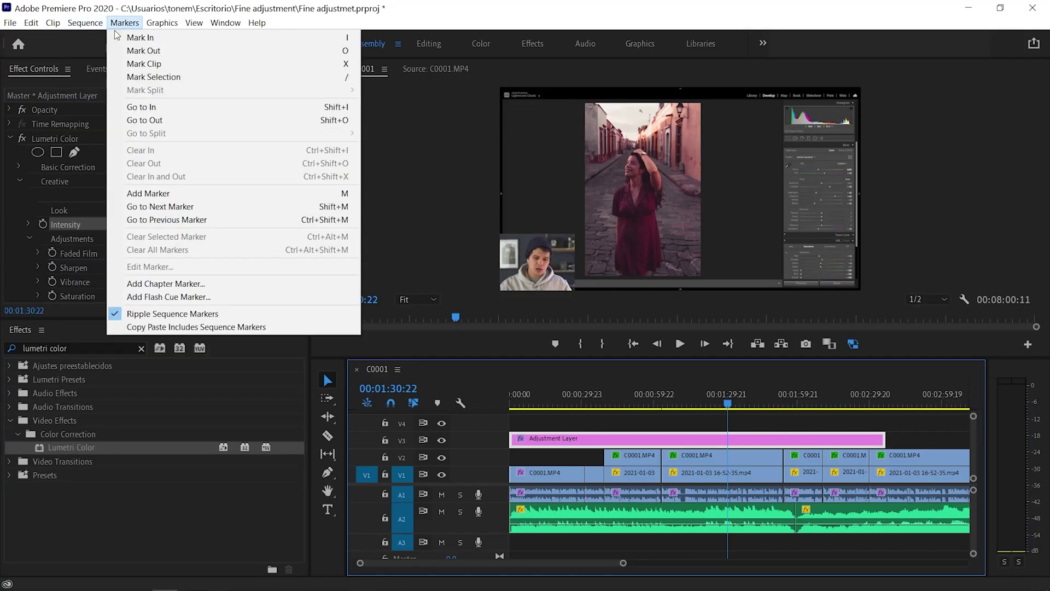
pyautogui.click(104, 38)
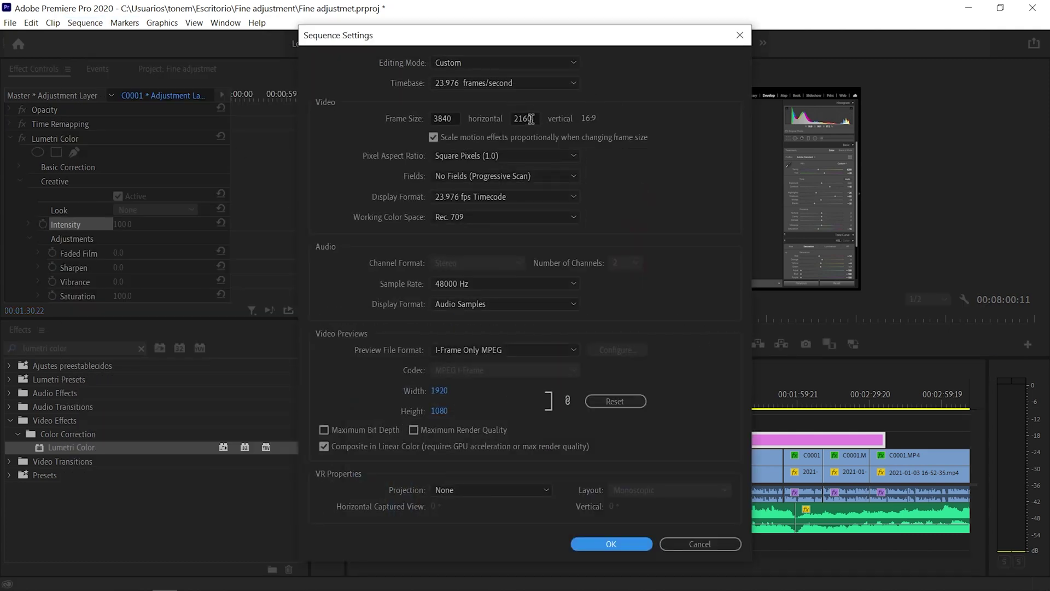
pyautogui.click(536, 114)
pyautogui.hotkey('shift', 'Tab')
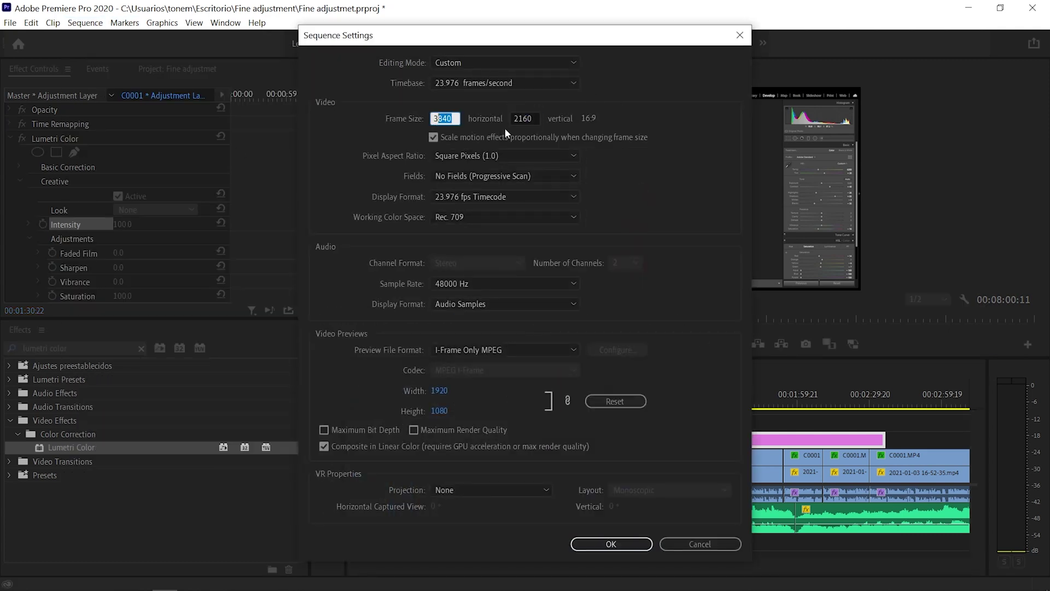
pyautogui.click(583, 120)
pyautogui.click(683, 543)
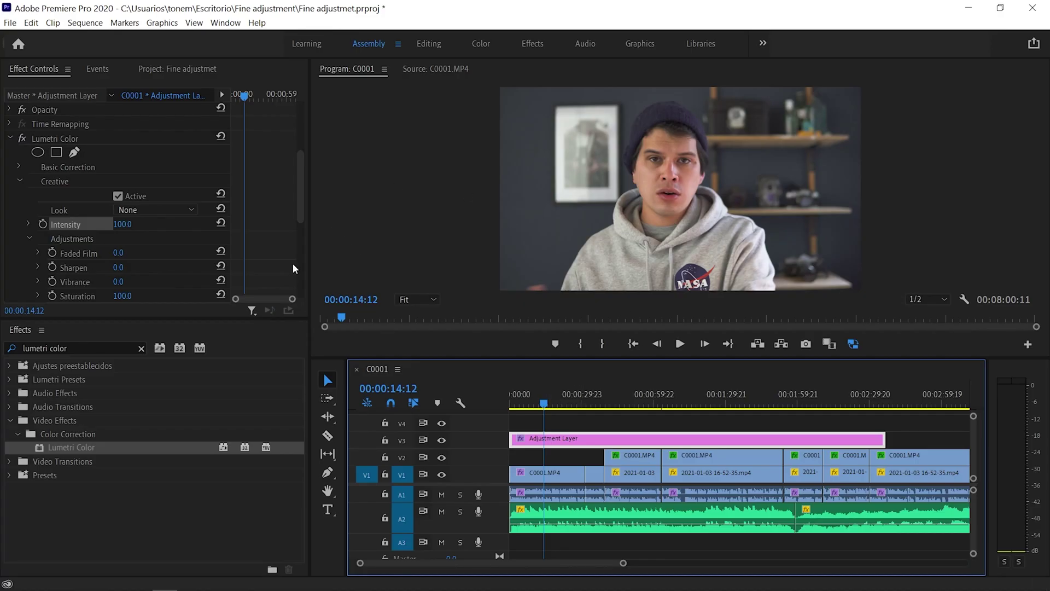
# Find the Crop effect, apply it to the adjustment layer on V3, and widen the view of its parameters.
pyautogui.click(141, 348)
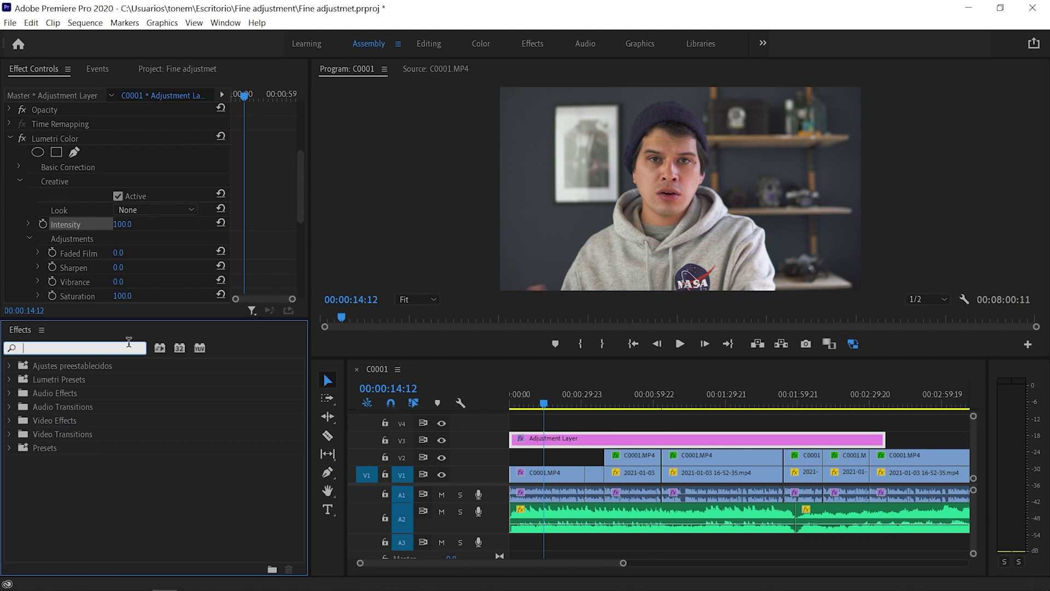
pyautogui.write('crop')
pyautogui.moveTo(70, 450); pyautogui.dragTo(536, 441)
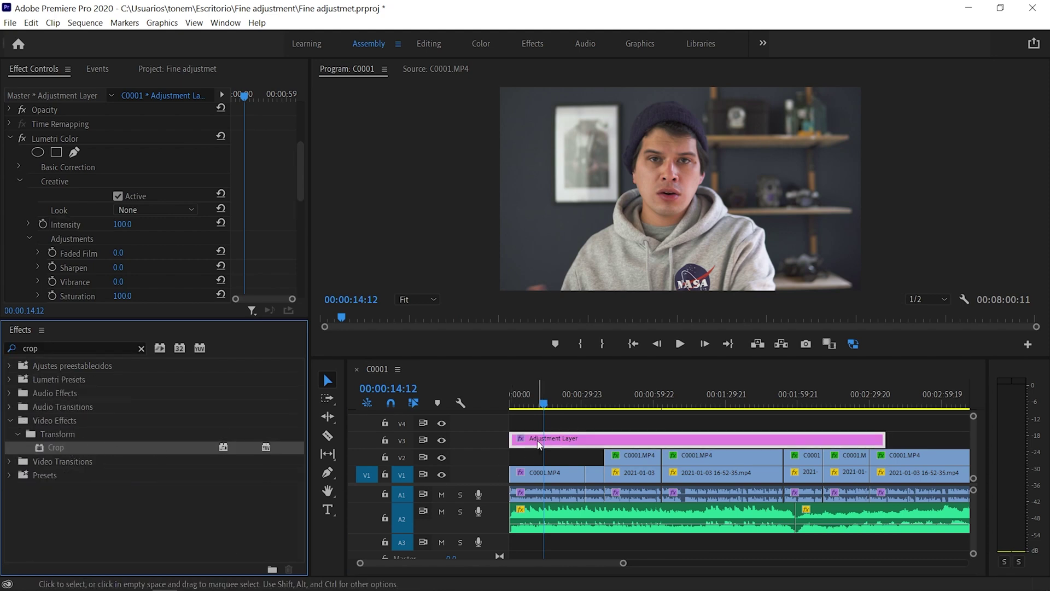
pyautogui.scroll(-1, 164, 179)
pyautogui.scroll(-6, 168, 226)
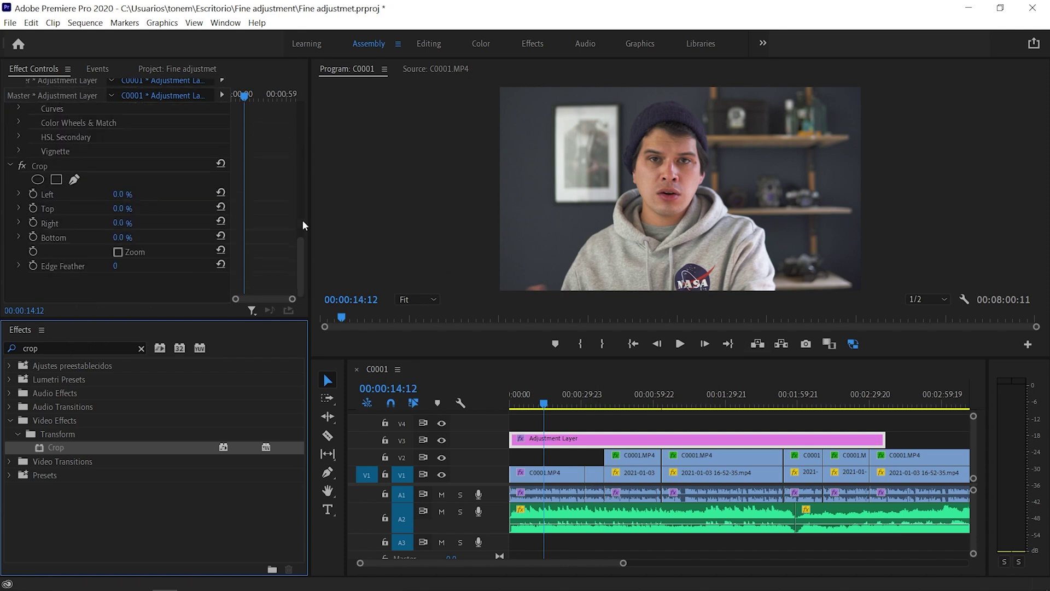
pyautogui.moveTo(310, 212); pyautogui.dragTo(399, 203)
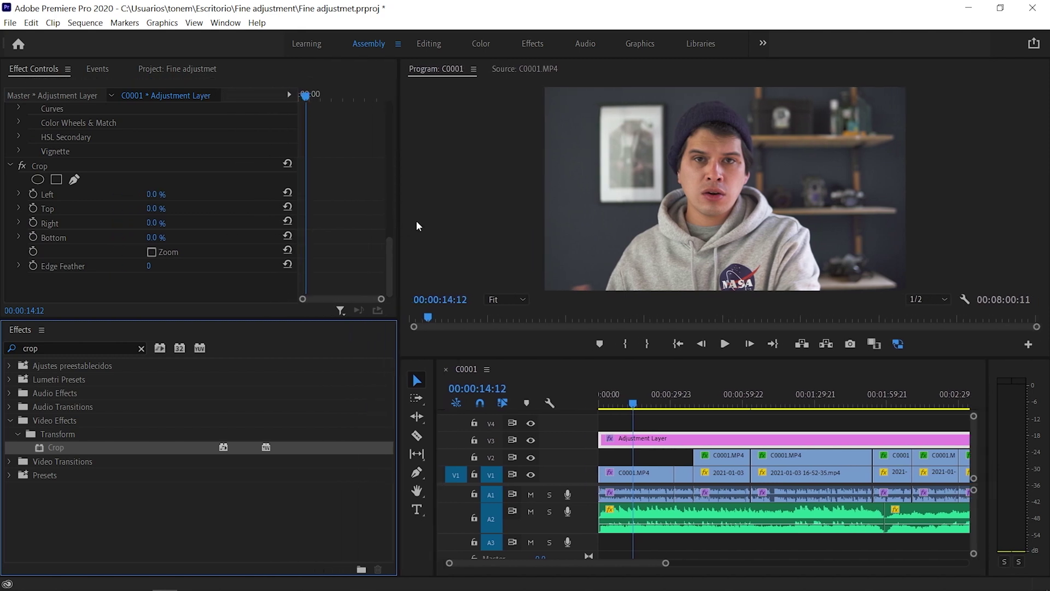
# Keyframe the Crop effect's Top and Bottom at 00:00:14:12, then set both to 15% at 00:00:15:17.
pyautogui.click(32, 209)
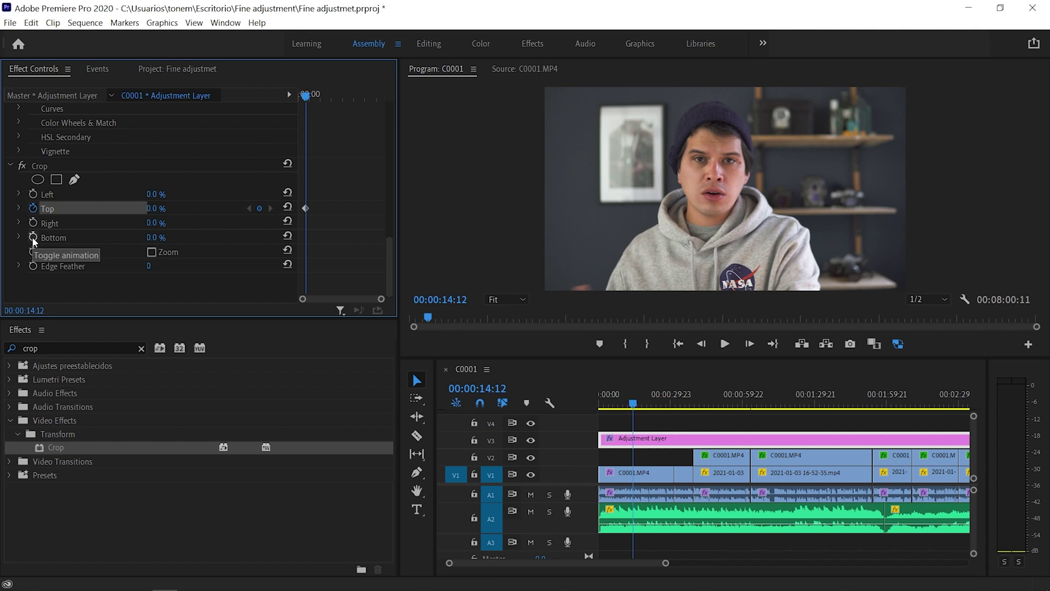
pyautogui.click(33, 237)
pyautogui.press('space')
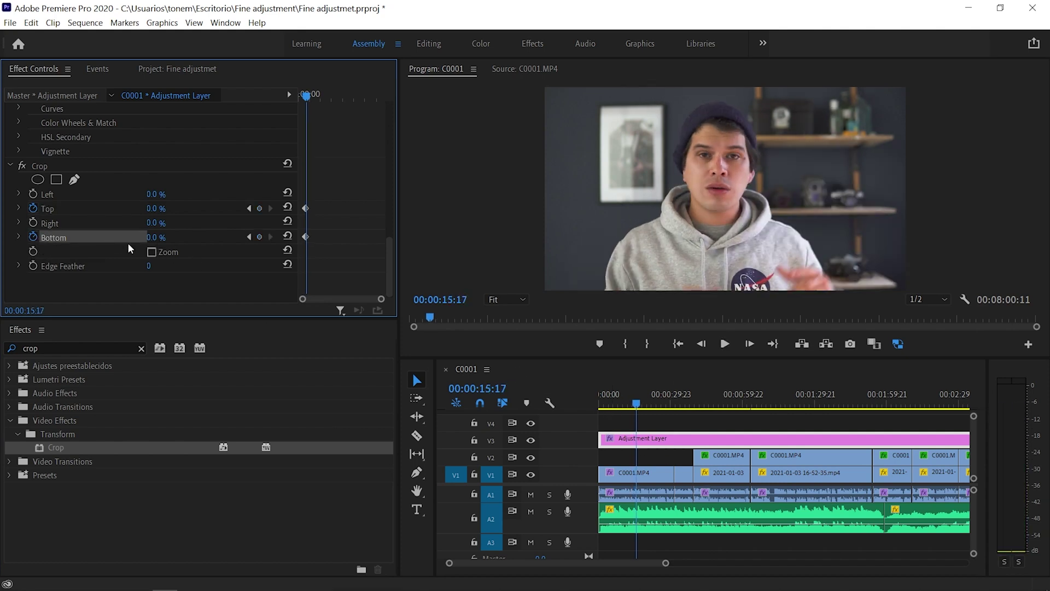
pyautogui.click(166, 234)
pyautogui.click(163, 208)
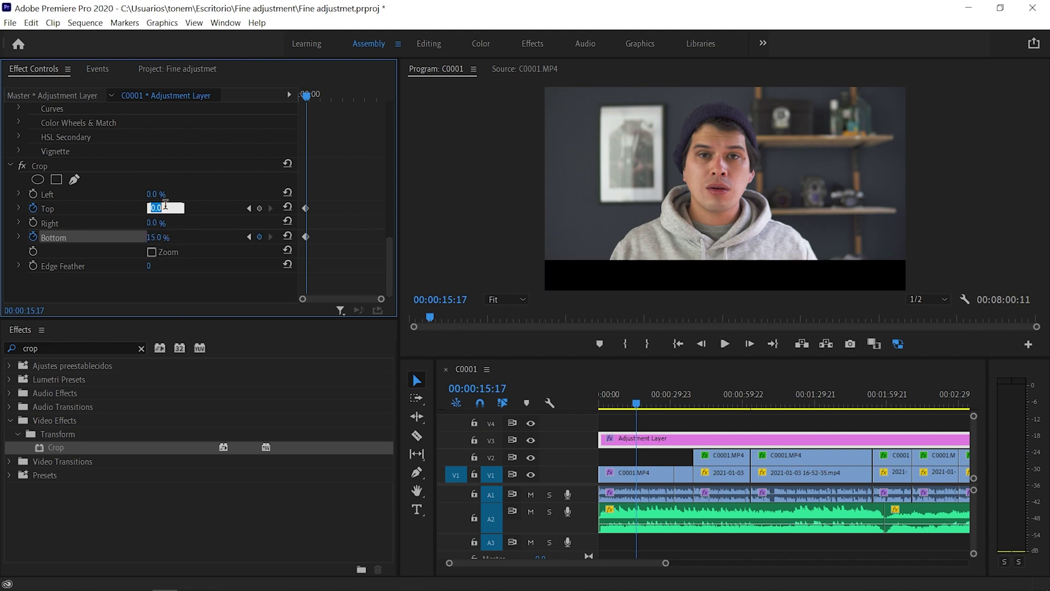
pyautogui.write('15')
pyautogui.press('Return')
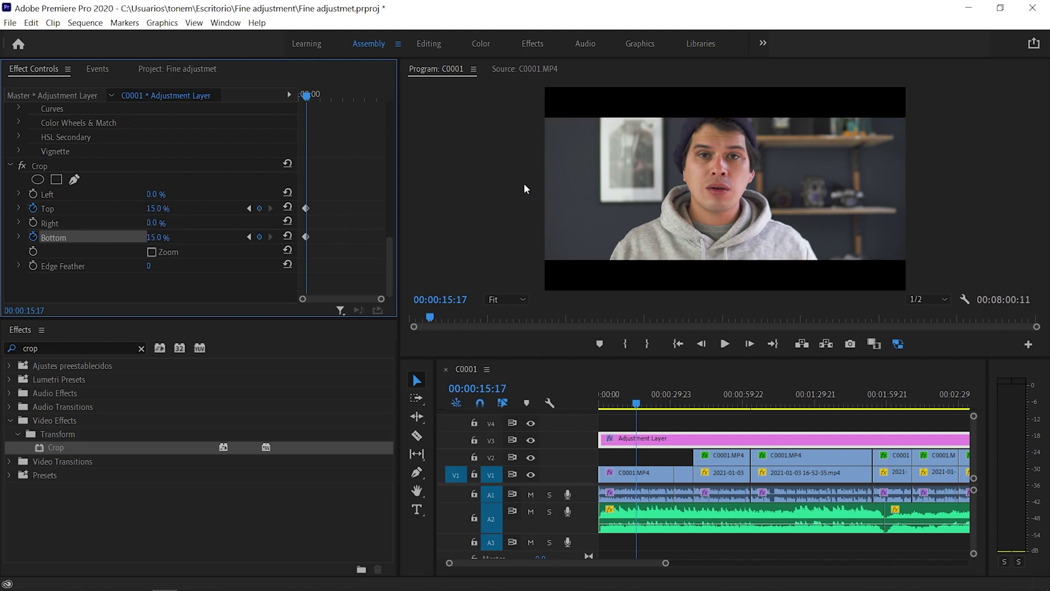
# Play the crop animation from 00:00:08:13 and bring up the preset-saving option for the Crop effect.
pyautogui.click(620, 405)
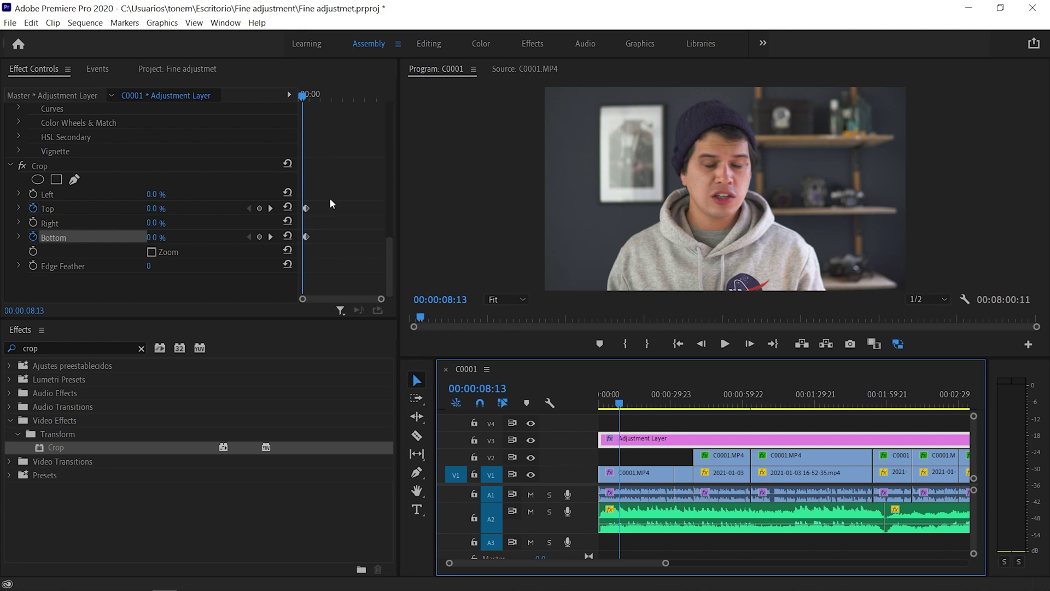
pyautogui.press('space')
pyautogui.press('=')
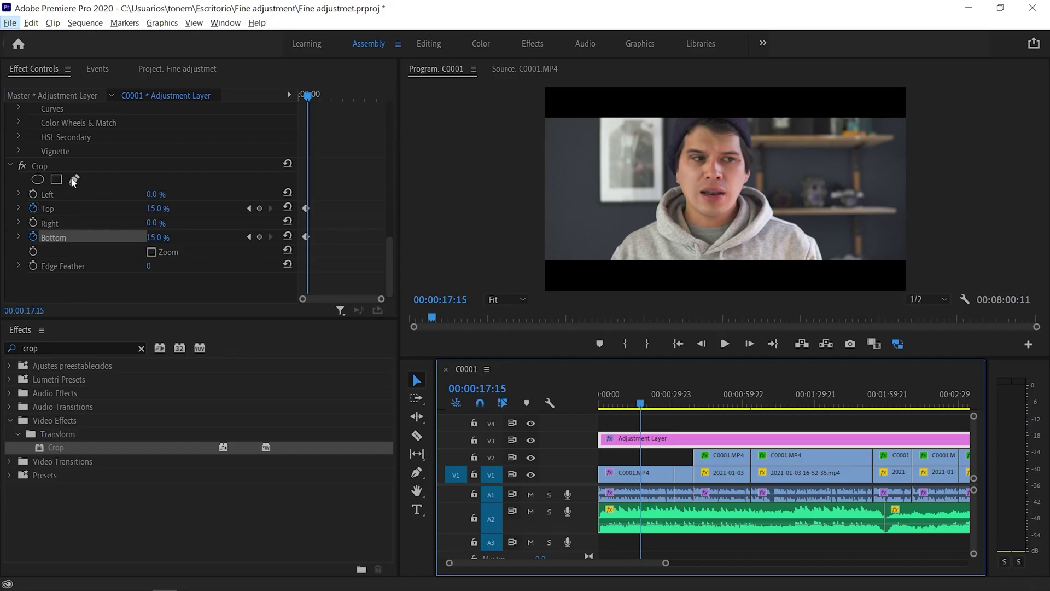
pyautogui.click(71, 165)
pyautogui.rightClick(71, 163)
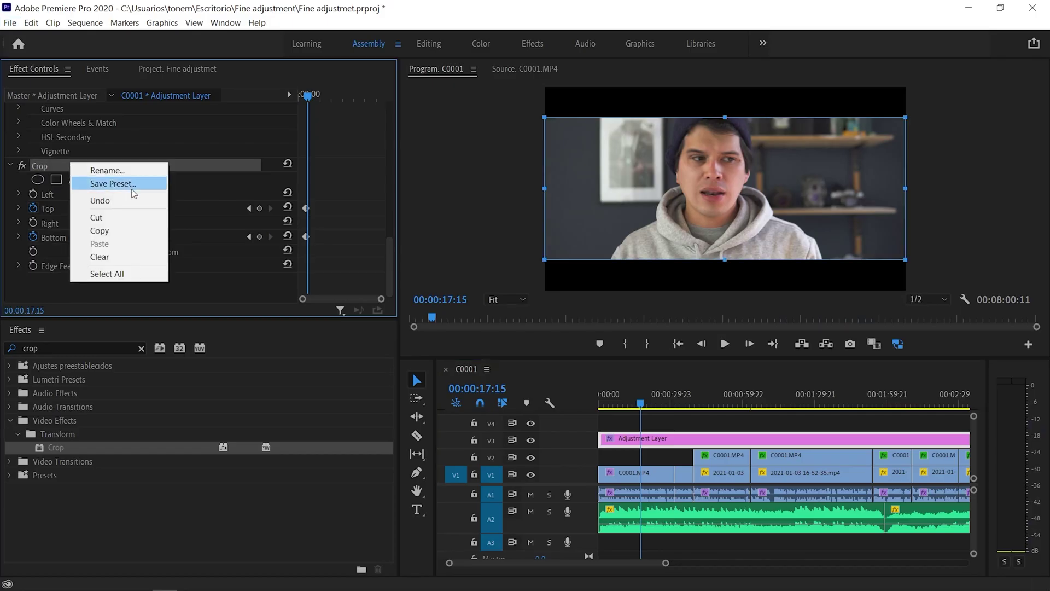
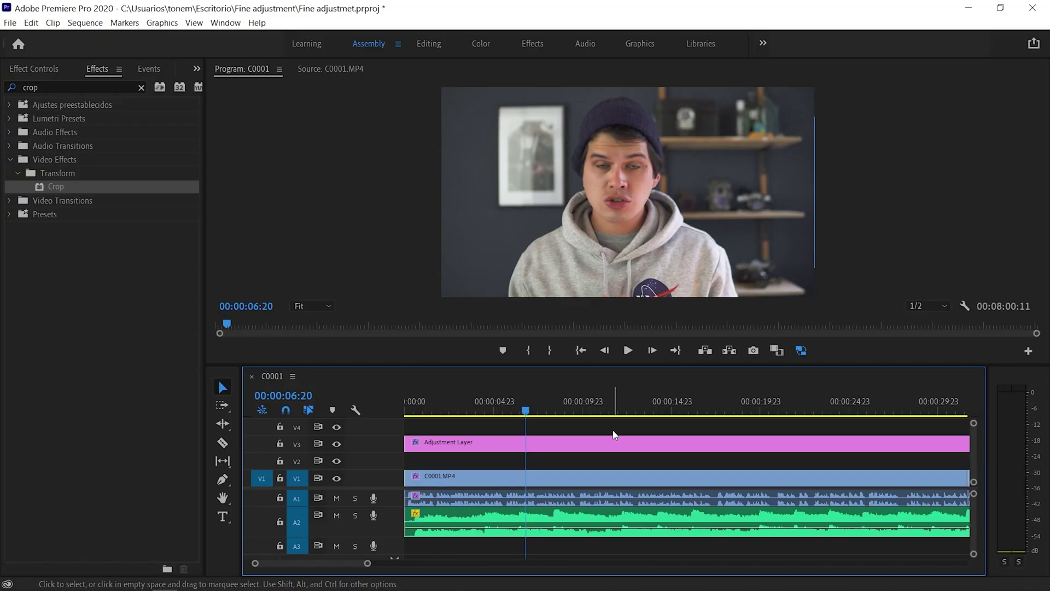
# Link the adjustment layer on V3 with the clips on V1, A1 and A2.
pyautogui.moveTo(613, 435); pyautogui.dragTo(524, 542)
pyautogui.rightClick(576, 481)
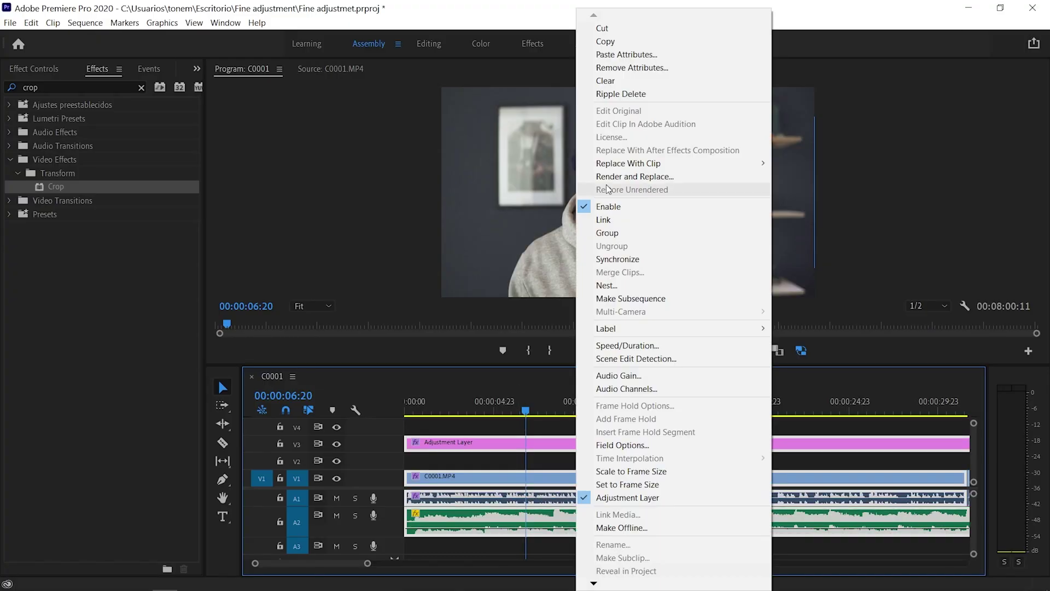
pyautogui.click(615, 216)
pyautogui.click(570, 422)
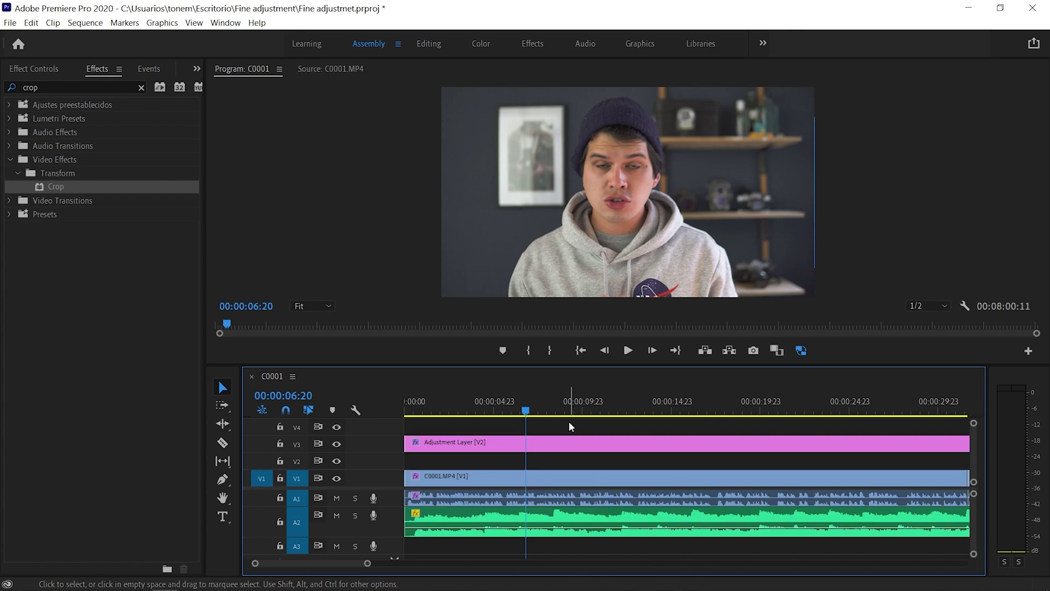
# Split the linked clips with the Razor tool at 00:00:06:20 and at three further points up to about 15 seconds.
pyautogui.press('c')
pyautogui.click(526, 444)
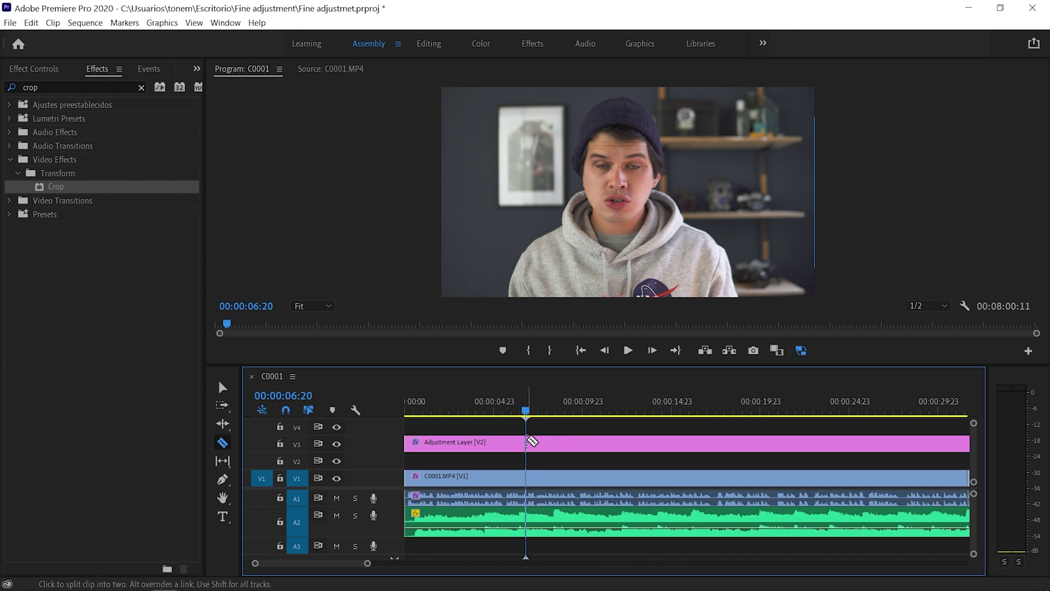
pyautogui.click(586, 444)
pyautogui.click(644, 444)
pyautogui.click(678, 444)
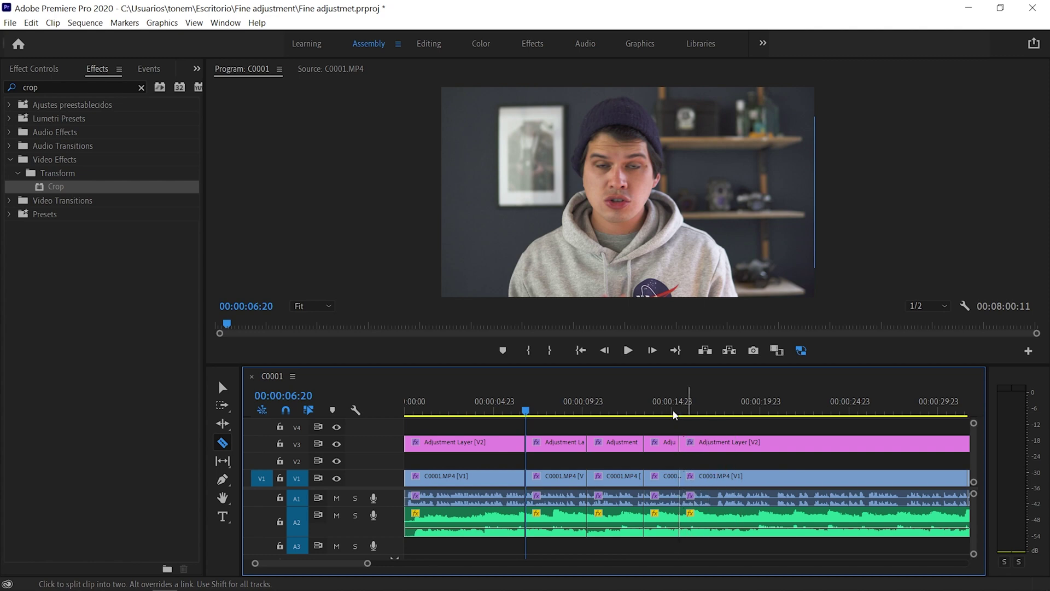
# Undo the four cuts in the linked clips and return to the Selection tool.
pyautogui.hotkey('ctrl', 'z')
pyautogui.hotkey('ctrl', 'z')
pyautogui.hotkey('ctrl', 'z')
pyautogui.hotkey('ctrl', 'z')
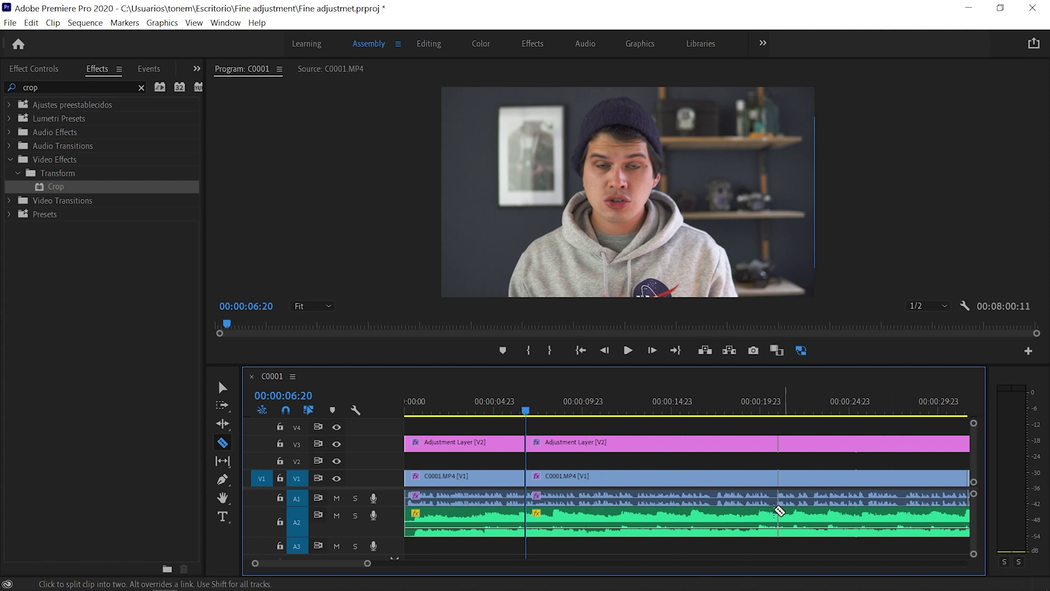
pyautogui.press('v')
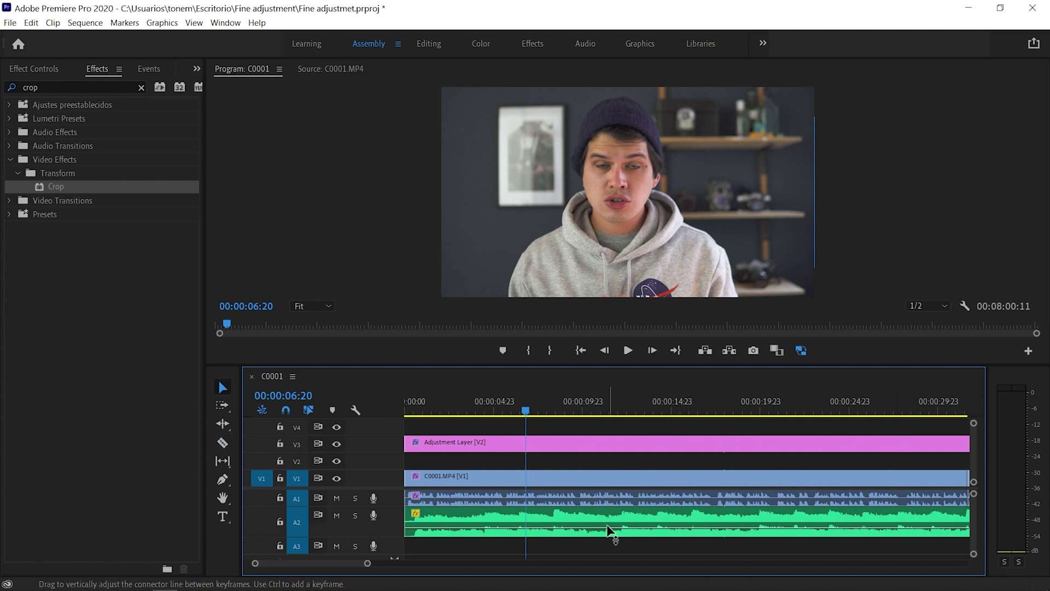
# Lock audio track A2 and split the linked clips on the unlocked tracks at several points from about 9 seconds with the Razor tool.
pyautogui.moveTo(611, 531)
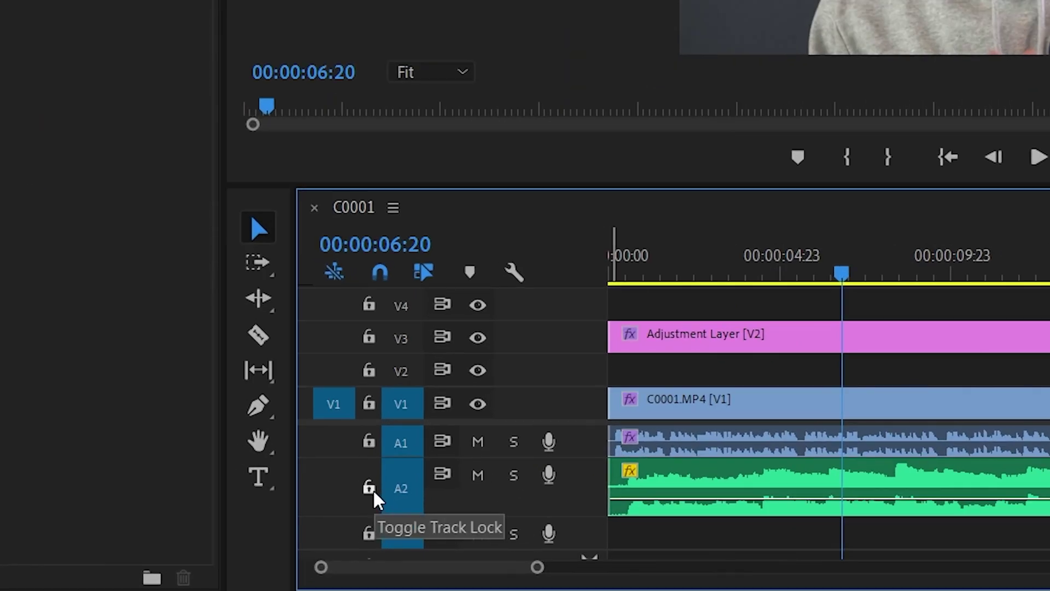
pyautogui.click(375, 492)
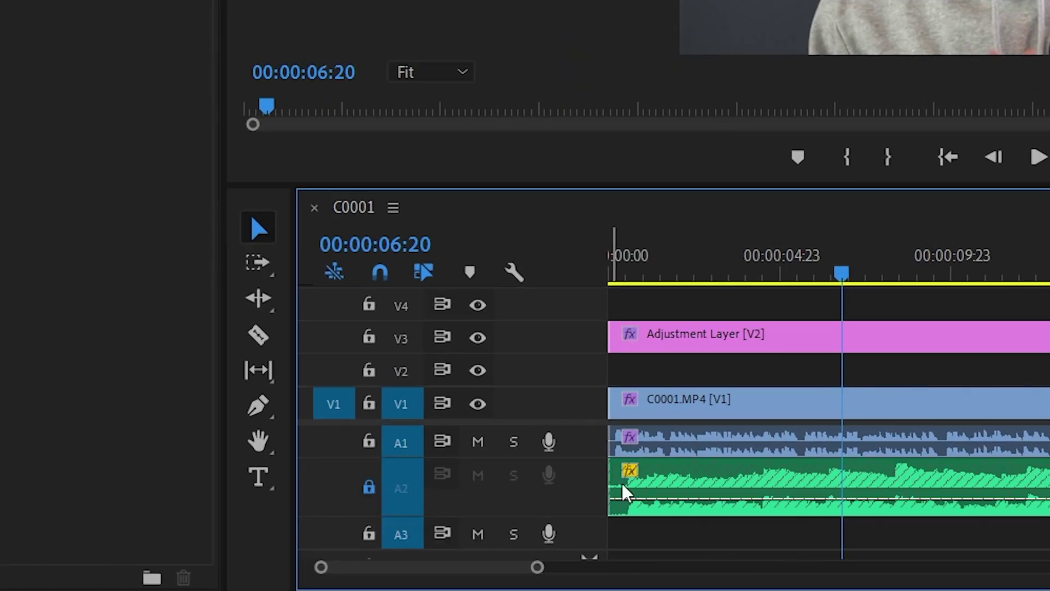
pyautogui.press('c')
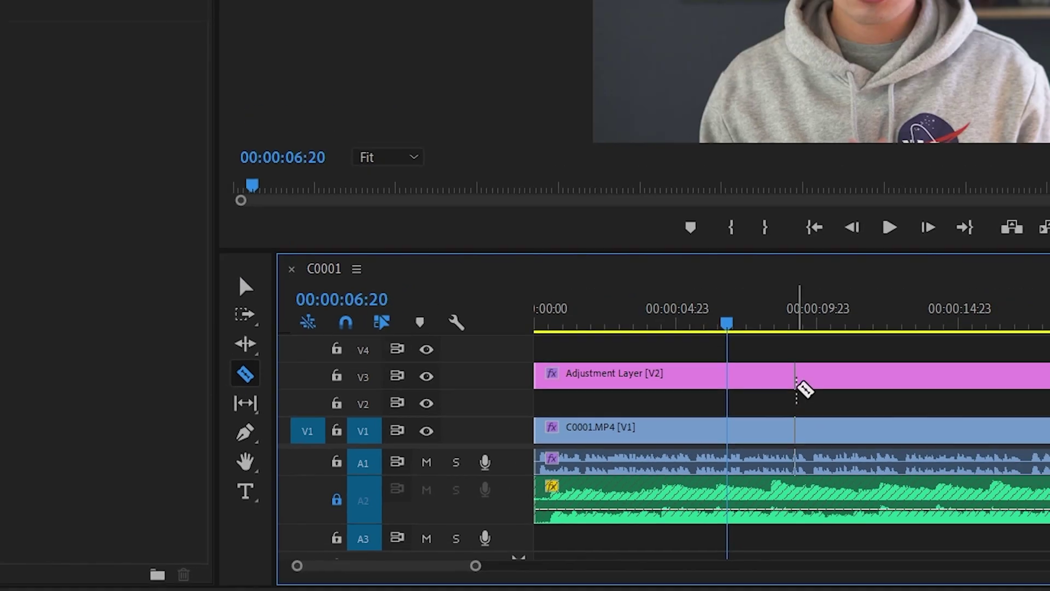
pyautogui.keyDown('shift'); pyautogui.click(797, 382); pyautogui.keyUp('shift')
pyautogui.keyDown('shift'); pyautogui.click(856, 376); pyautogui.keyUp('shift')
pyautogui.keyDown('shift'); pyautogui.click(905, 377); pyautogui.keyUp('shift')
pyautogui.keyDown('shift'); pyautogui.click(974, 377); pyautogui.keyUp('shift')
pyautogui.keyDown('shift'); pyautogui.click(722, 444); pyautogui.keyUp('shift')
pyautogui.press('v')
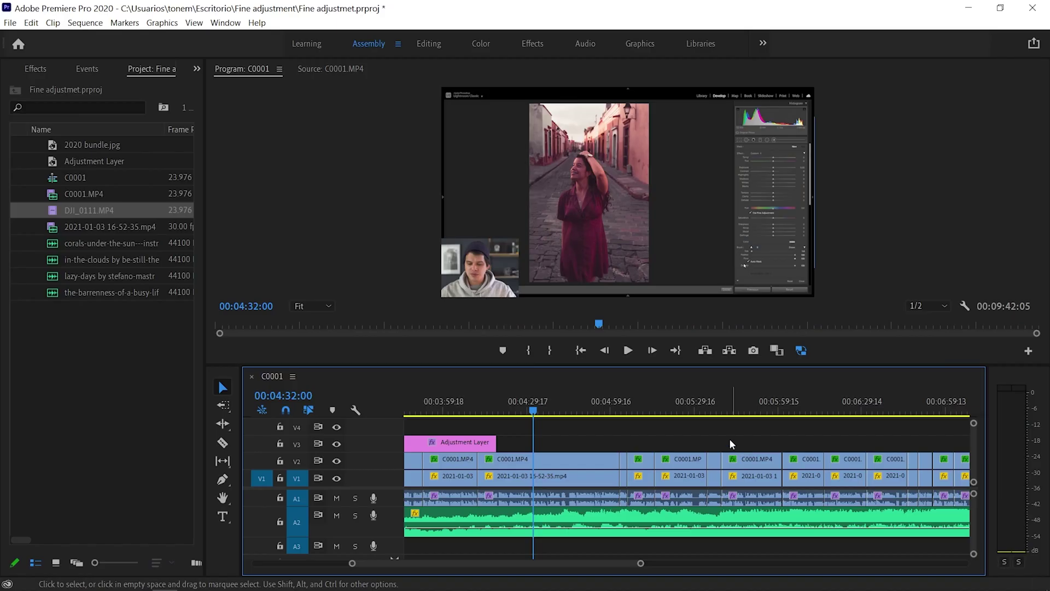
# Use Track Select Forward to move all clips from about 00:06:00 onward about 40 seconds to the right, opening a gap.
pyautogui.scroll(-5, 713, 437)
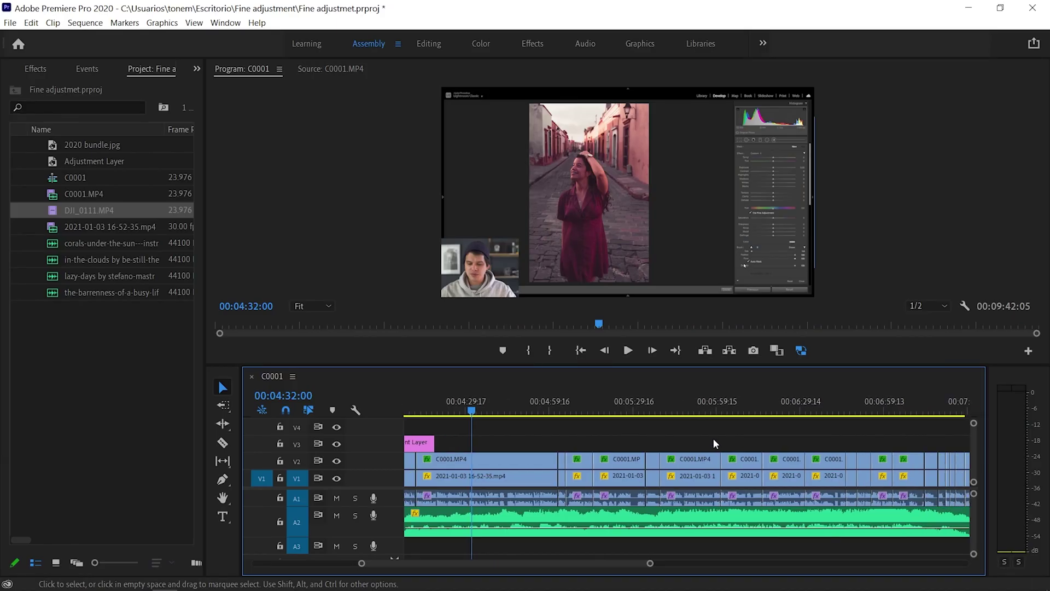
pyautogui.press('a')
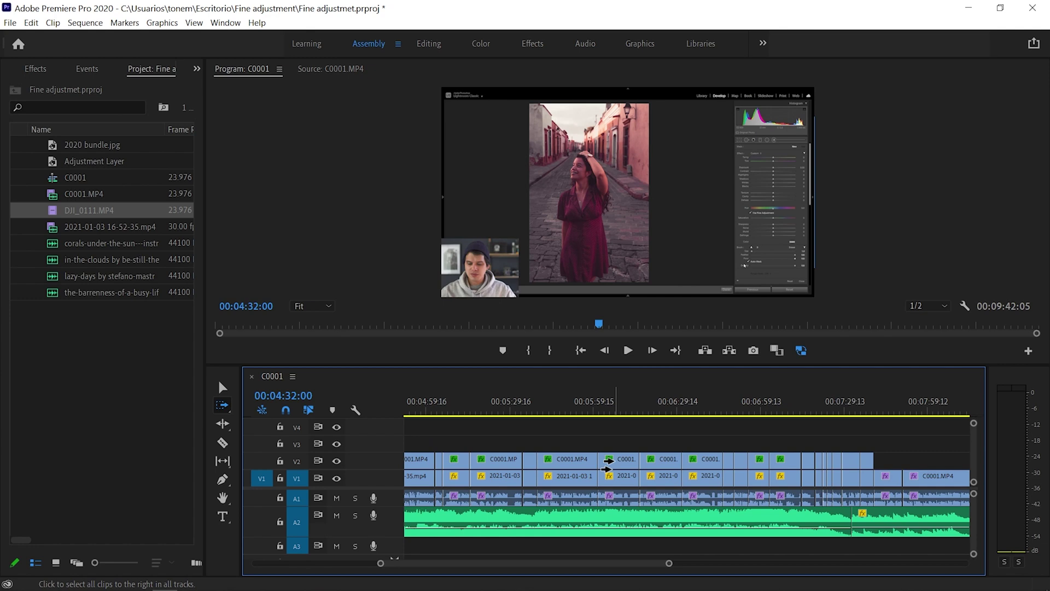
pyautogui.moveTo(607, 465); pyautogui.dragTo(725, 462)
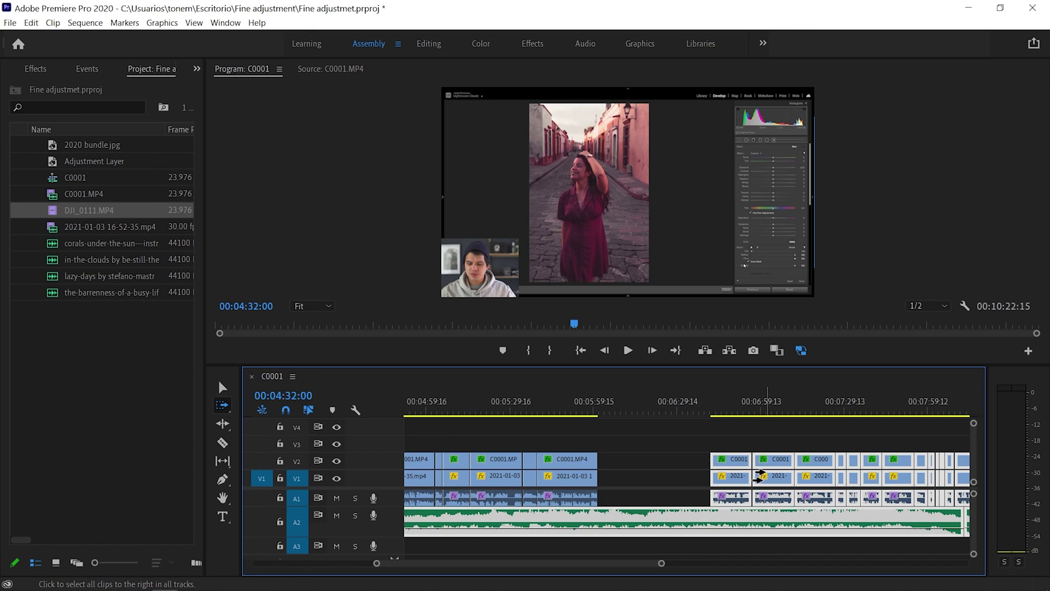
pyautogui.click(648, 444)
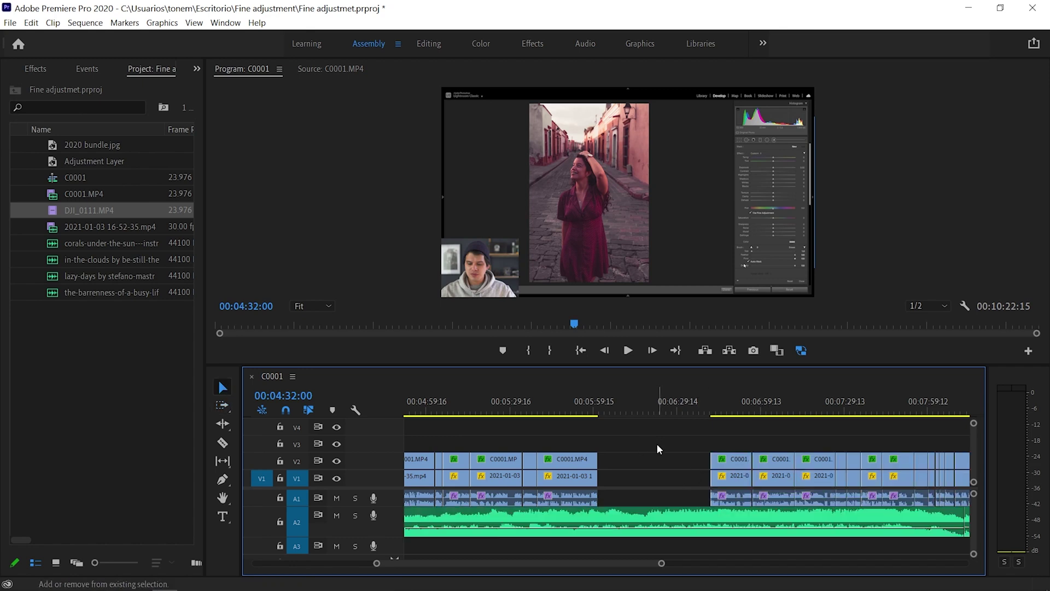
# Use Track Select Backward to select all clips before the chosen point and move them to the left.
pyautogui.hotkey('shift', 'a')
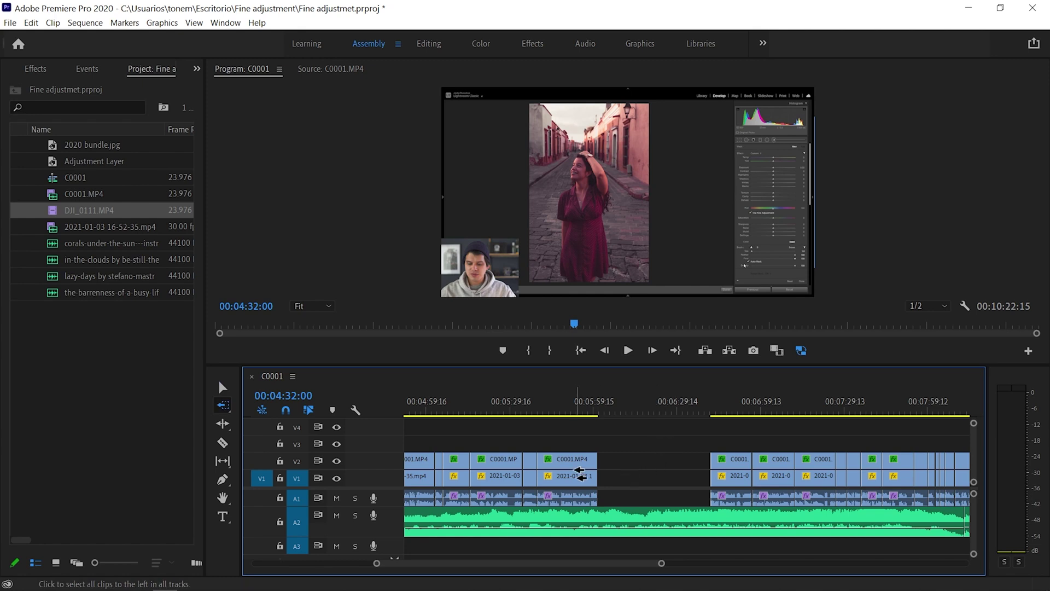
pyautogui.moveTo(693, 466); pyautogui.dragTo(663, 480)
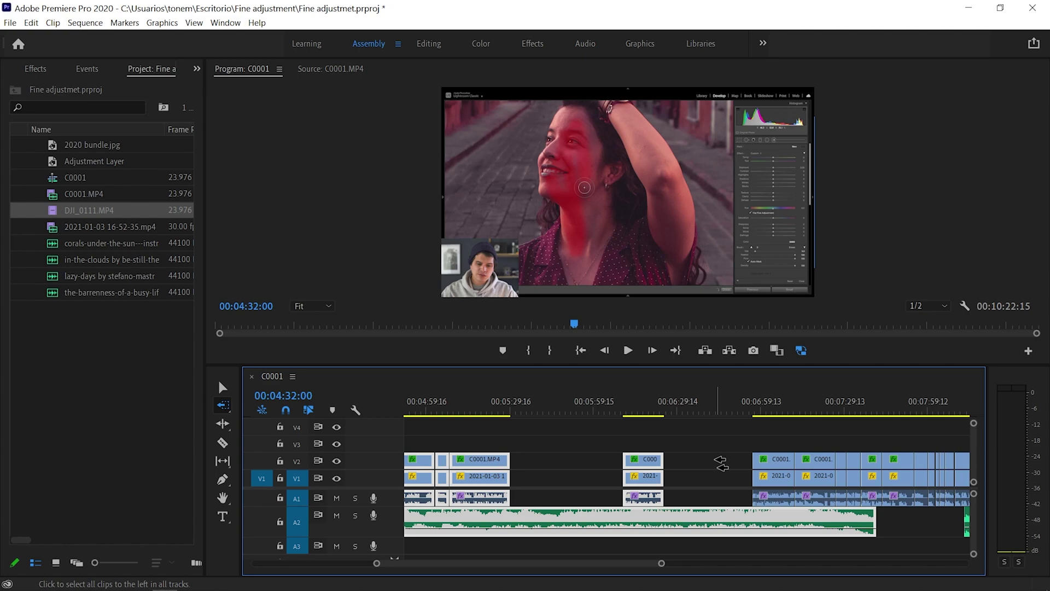
pyautogui.moveTo(721, 463); pyautogui.dragTo(713, 461)
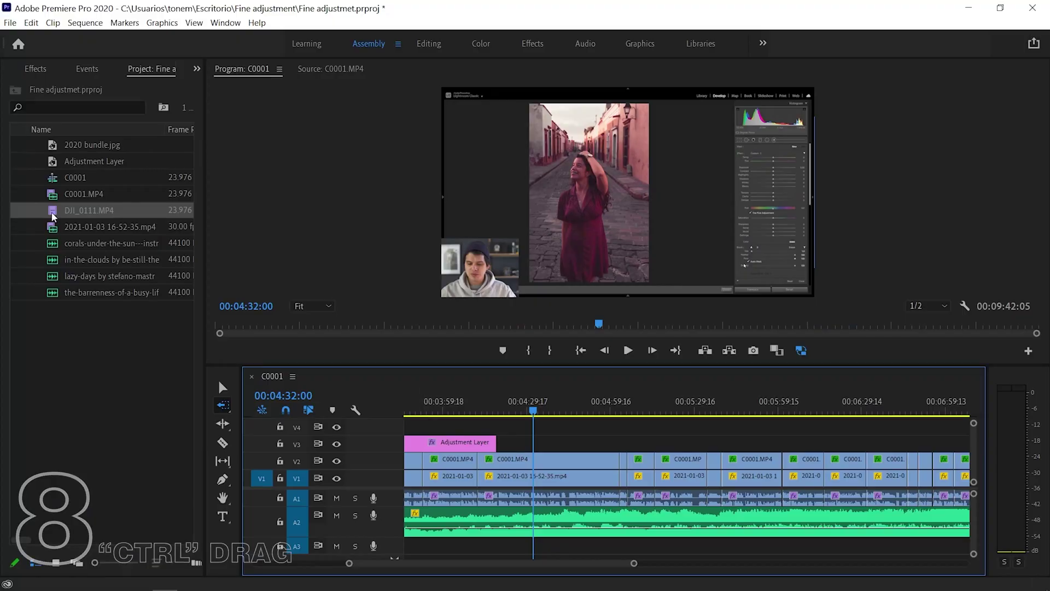
# Insert DJI_0111.MP4 between the clips on V2 at about 00:05:15, pushing the following clips back on every track.
pyautogui.moveTo(53, 217); pyautogui.dragTo(638, 462)
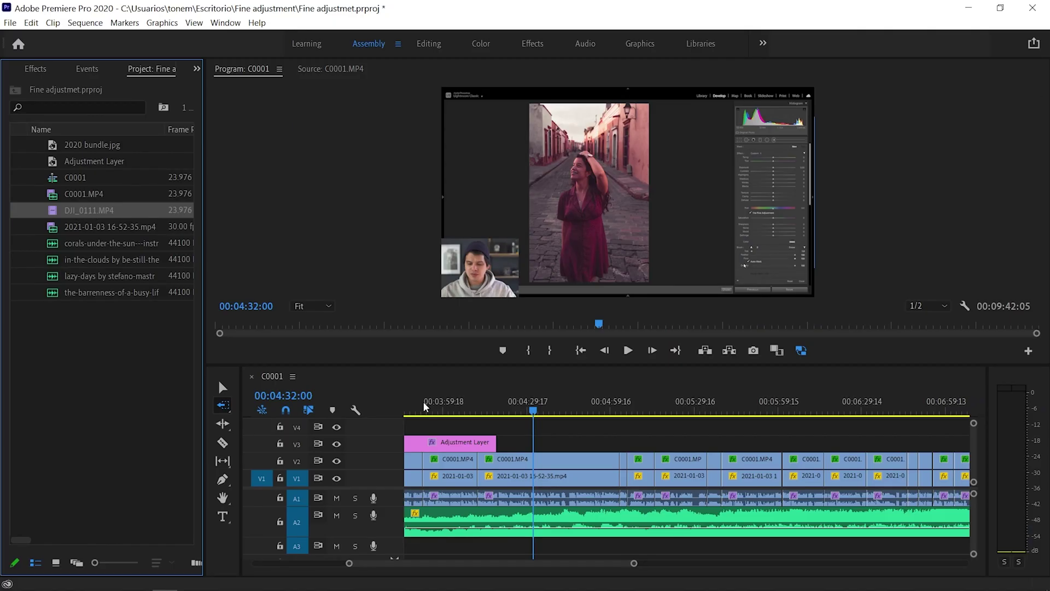
pyautogui.moveTo(424, 404); pyautogui.dragTo(663, 466)
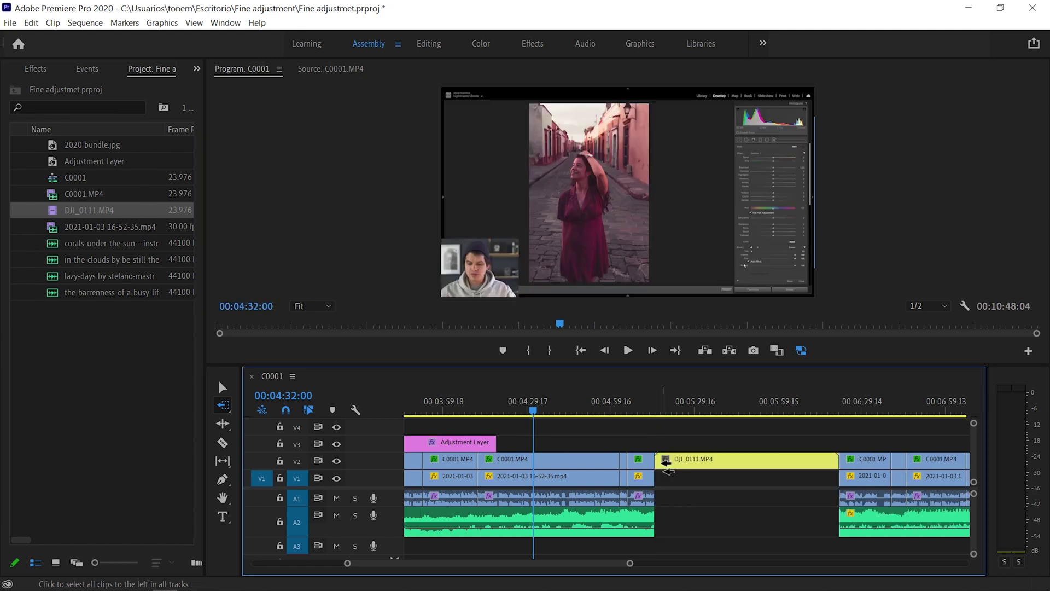
pyautogui.hscroll(2, 738, 478)
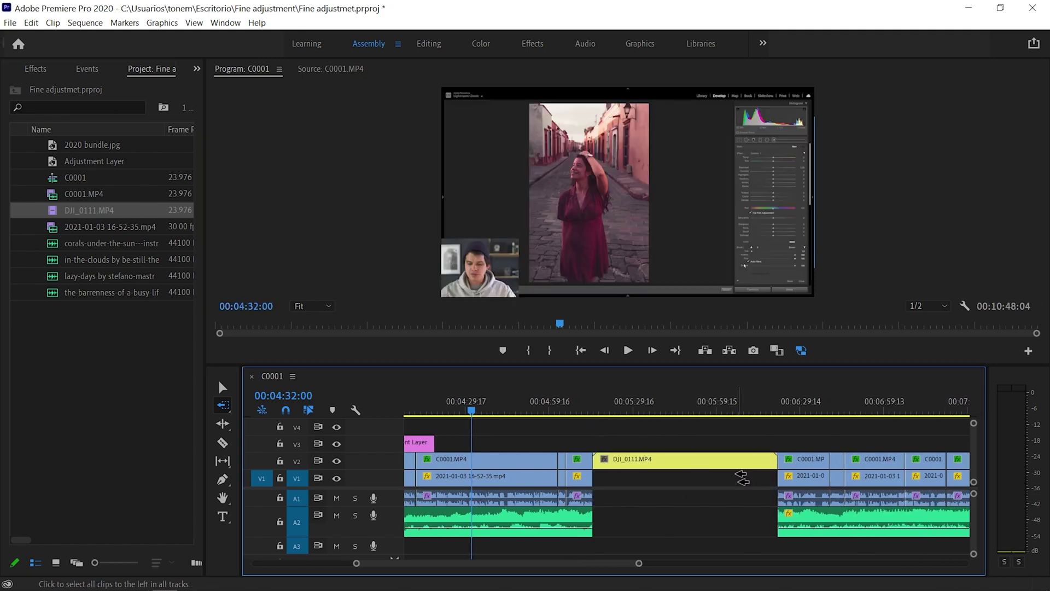
# Undo the DJI_0111.MP4 insertion and try placing the clip again just after the playhead at 00:04:32:00.
pyautogui.hotkey('ctrl', 'z')
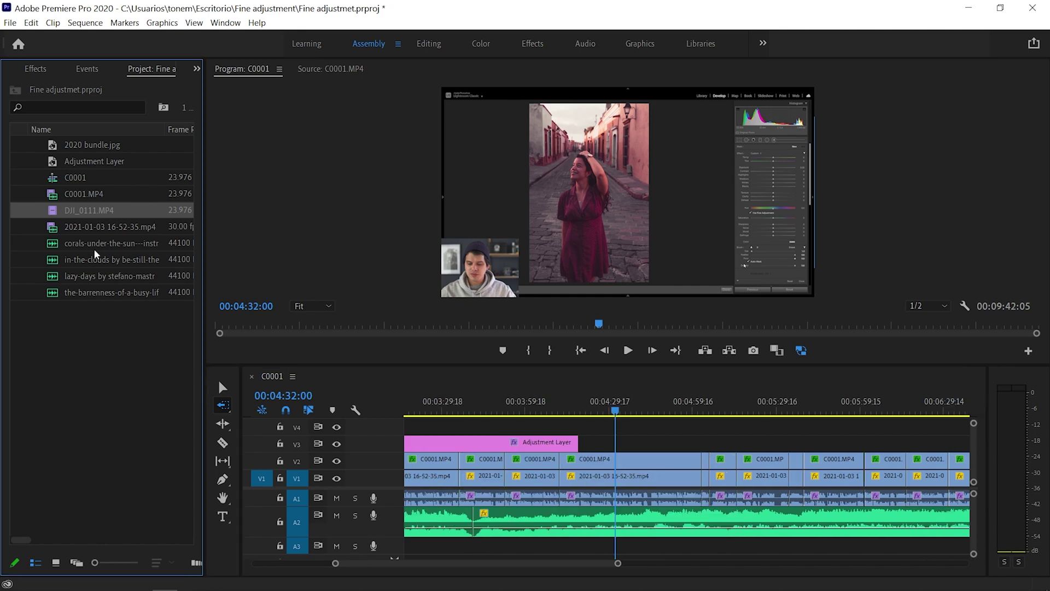
pyautogui.moveTo(68, 224); pyautogui.dragTo(633, 481)
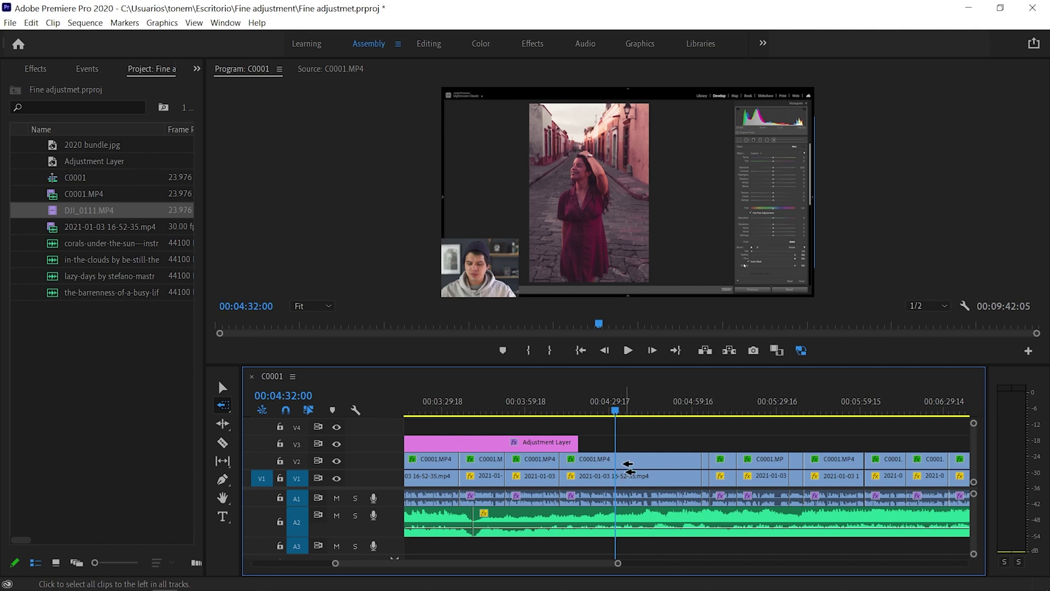
pyautogui.click(70, 217)
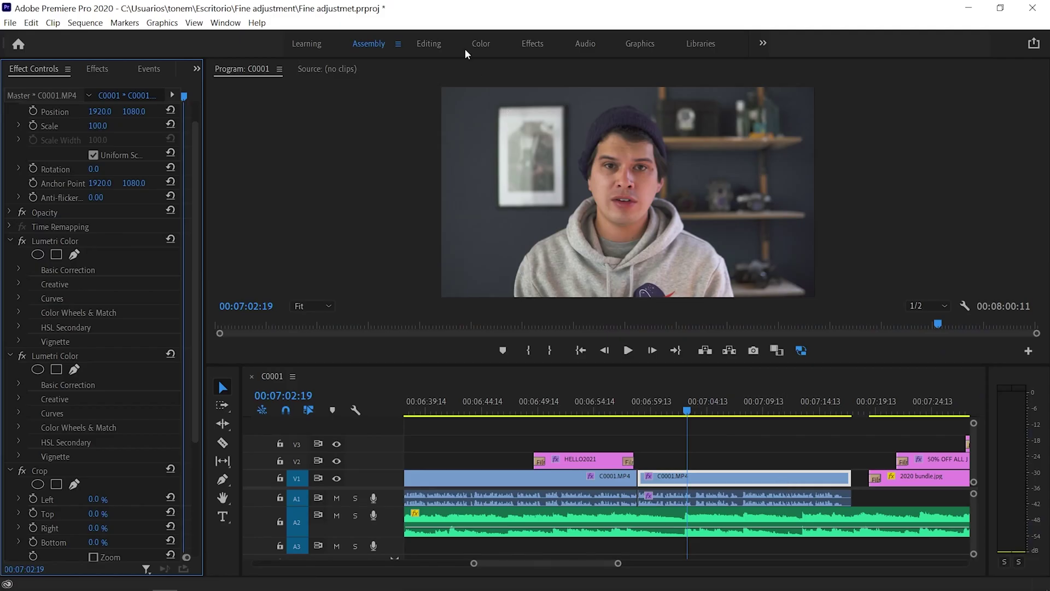
# In the Color workspace, sample the face's skin tone as the HSL Secondary key colour and preview the key in Color/Gray.
pyautogui.click(481, 44)
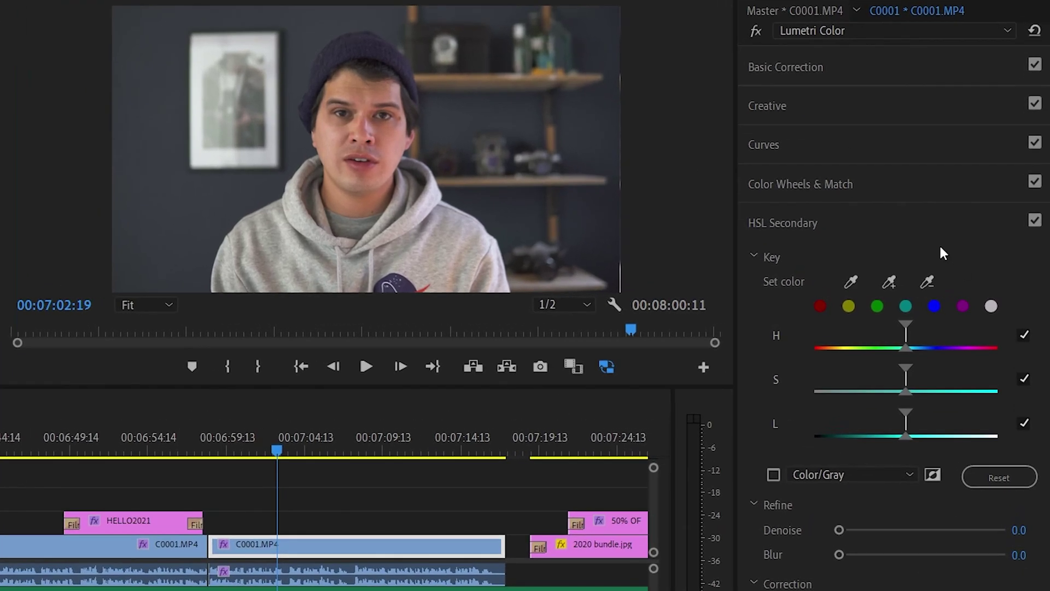
pyautogui.scroll(-2, 943, 253)
pyautogui.scroll(-4, 774, 270)
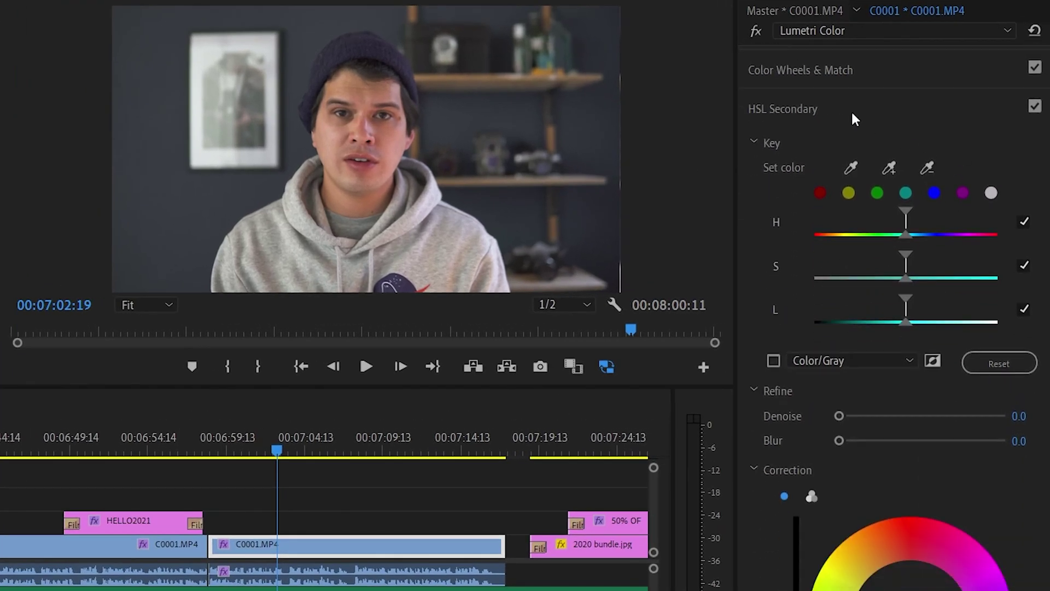
pyautogui.click(852, 167)
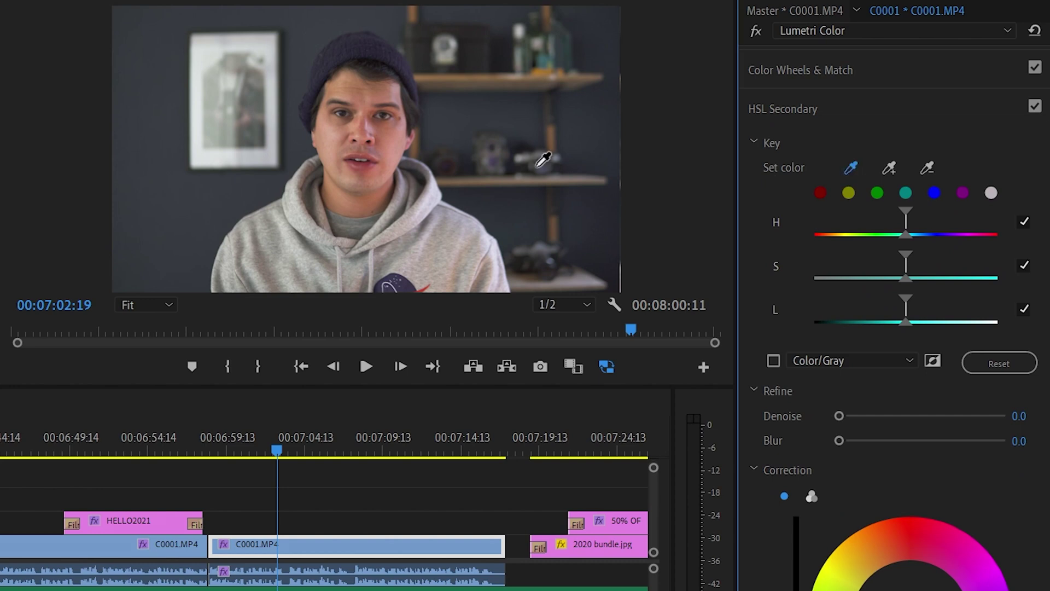
pyautogui.click(392, 148)
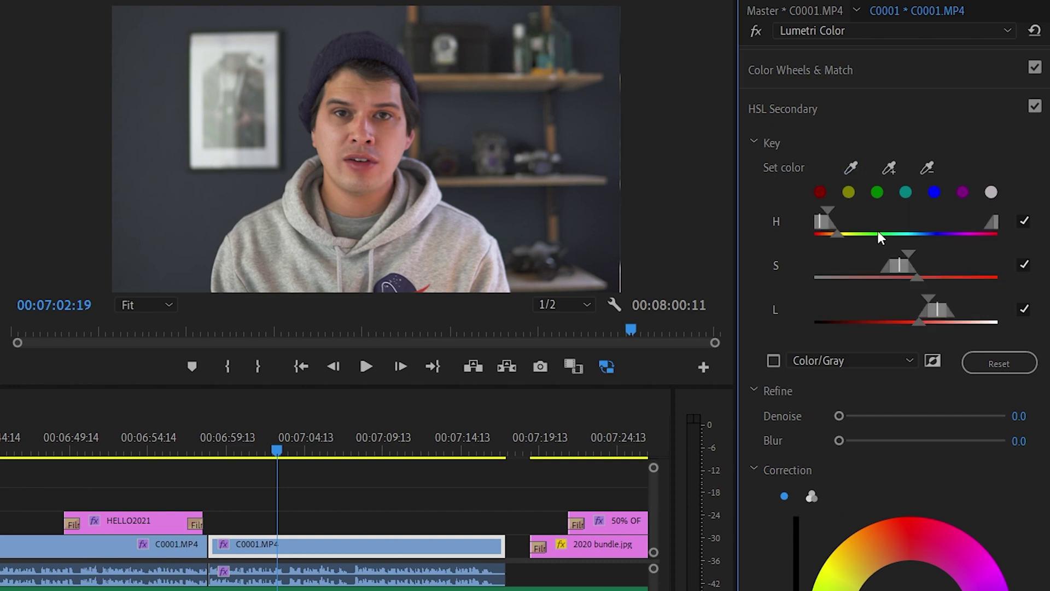
pyautogui.click(775, 360)
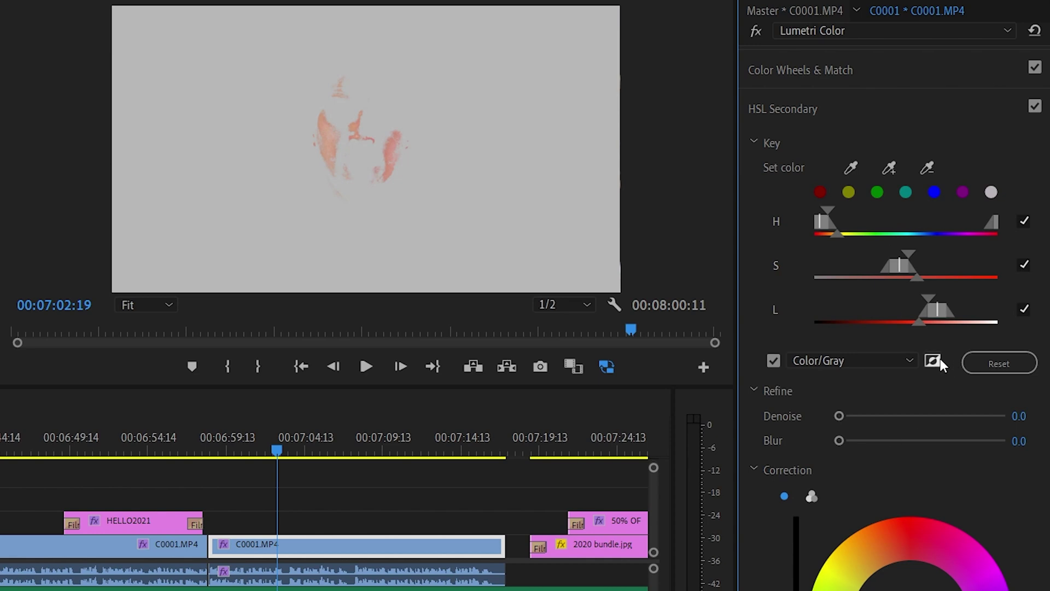
# Widen the hue, saturation and luminance ranges until the key covers the whole face, and invert the mask with its preview hidden.
pyautogui.moveTo(928, 297); pyautogui.dragTo(937, 241)
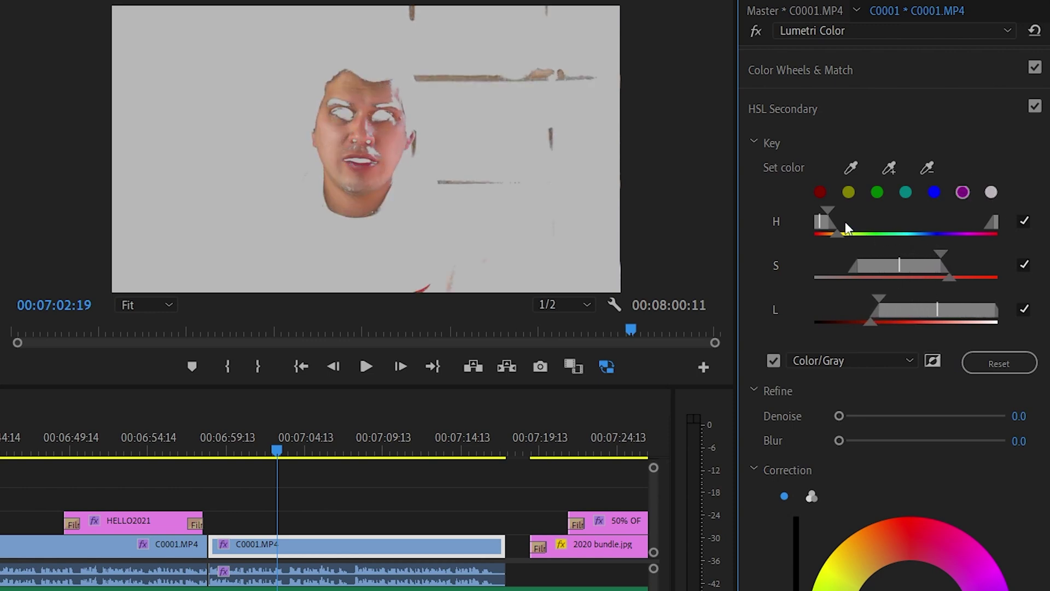
pyautogui.moveTo(828, 208); pyautogui.dragTo(849, 205)
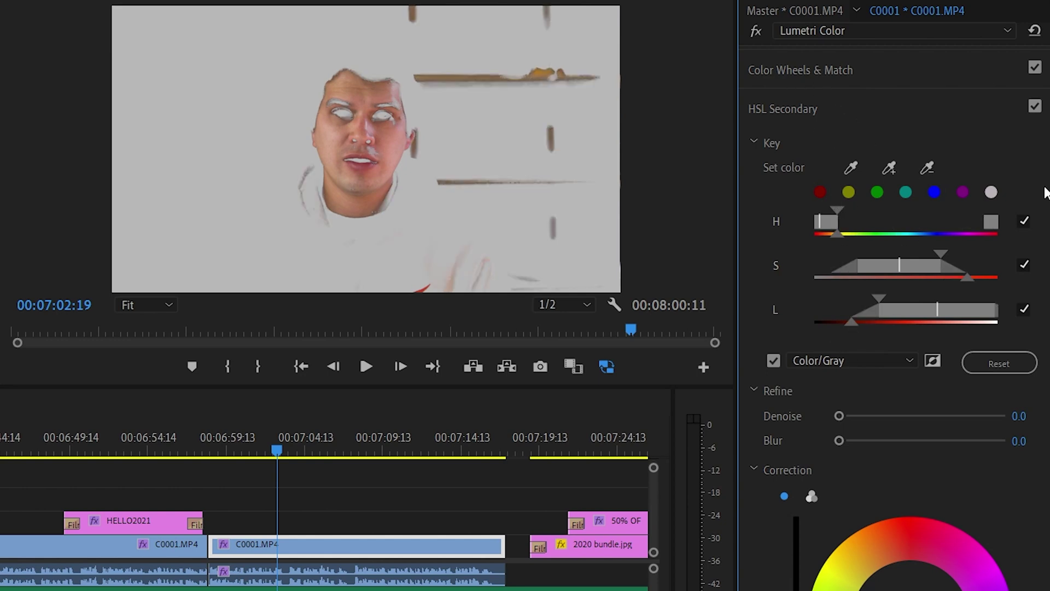
pyautogui.click(932, 361)
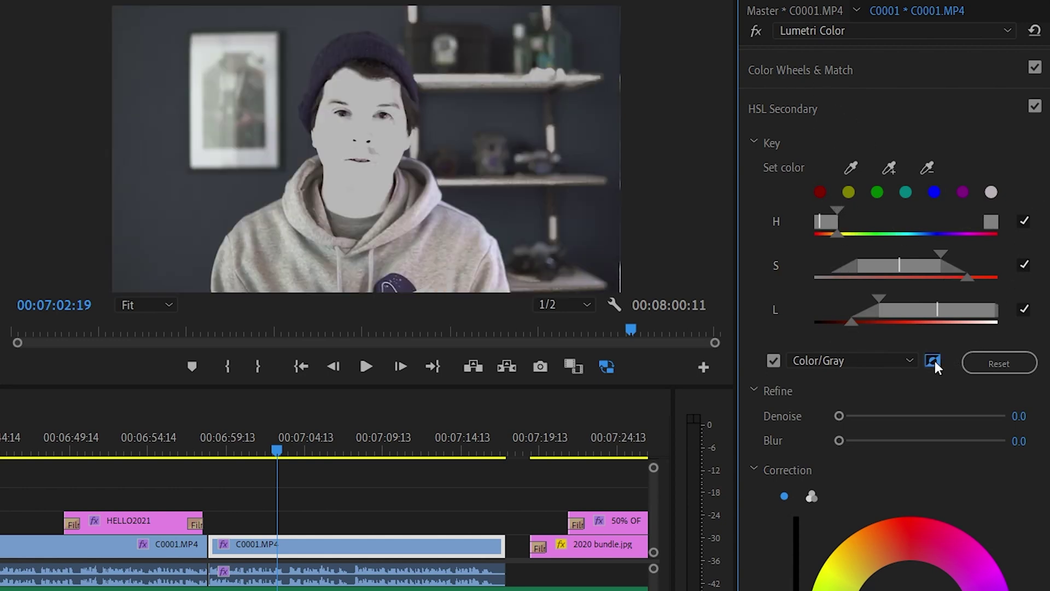
pyautogui.click(772, 361)
# Tint everything except the skin with the HSL Secondary correction wheel, shifting the colour through green towards cyan-blue.
pyautogui.scroll(-3, 769, 359)
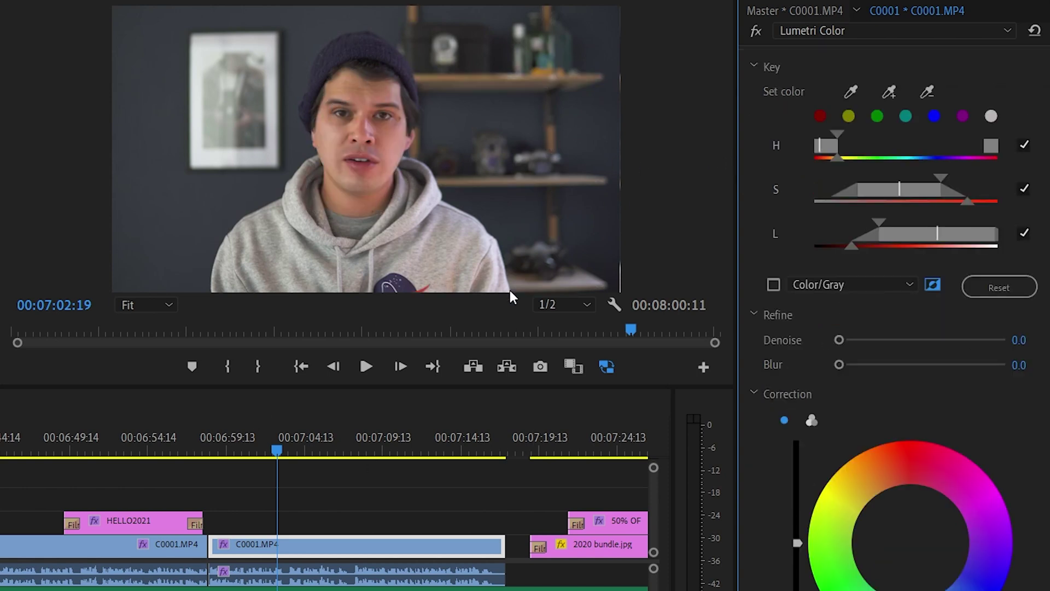
pyautogui.scroll(-7, 802, 404)
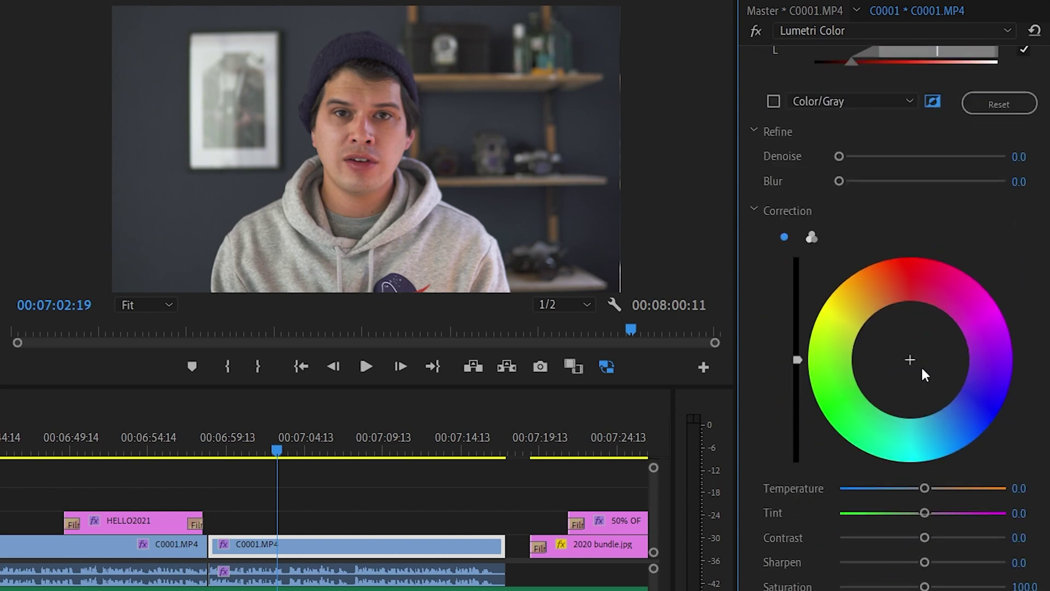
pyautogui.moveTo(917, 383); pyautogui.dragTo(882, 379)
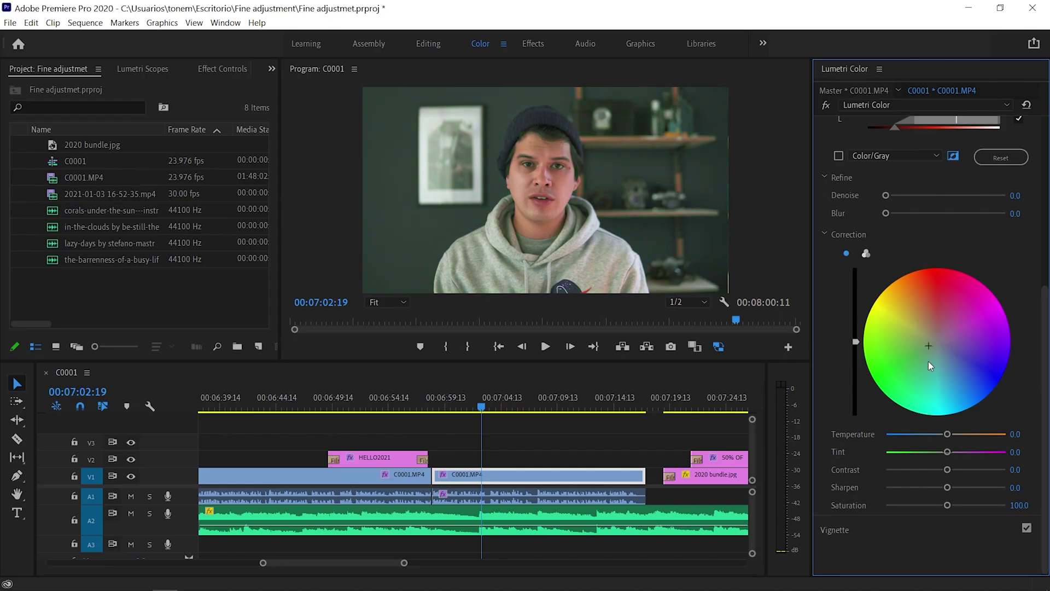
pyautogui.moveTo(928, 362); pyautogui.dragTo(943, 362)
pyautogui.moveTo(943, 364); pyautogui.dragTo(948, 365)
pyautogui.moveTo(948, 364); pyautogui.dragTo(939, 376)
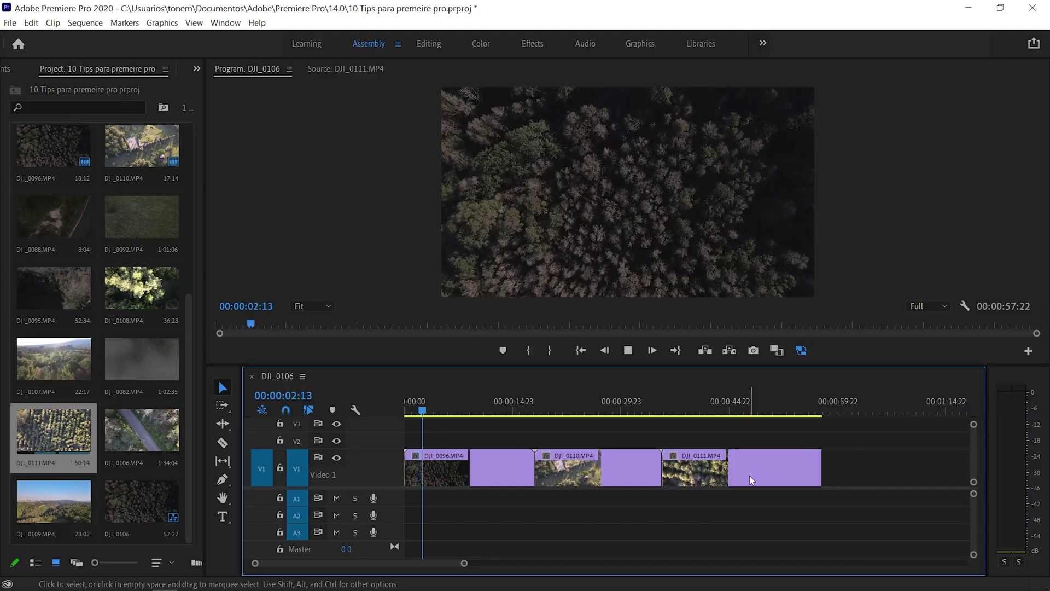
# Add Toggle Proxies to the Program Monitor's transport controls through the Button Editor.
pyautogui.click(589, 402)
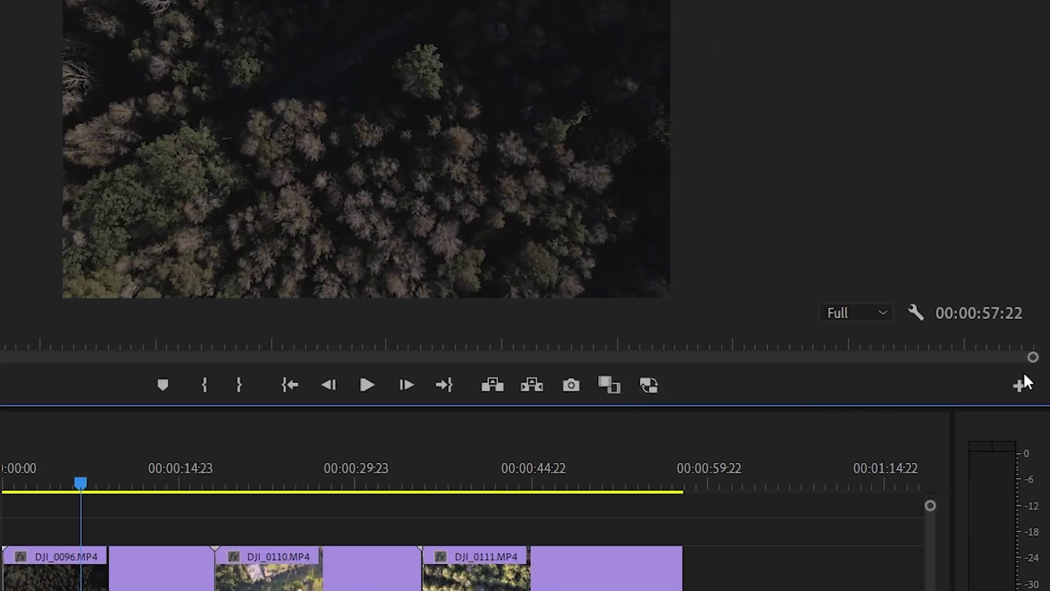
pyautogui.click(1019, 391)
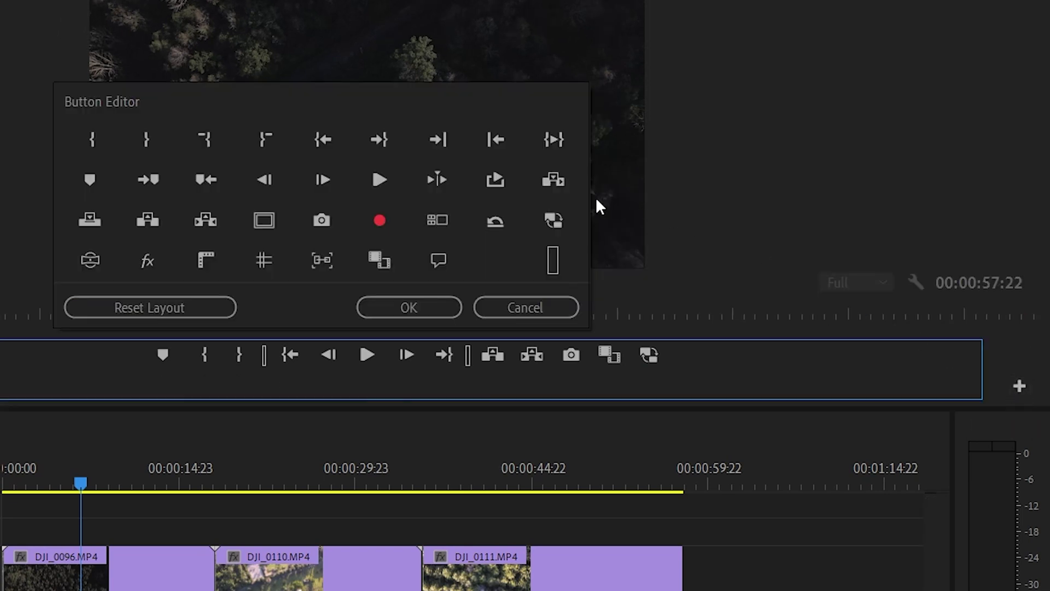
pyautogui.moveTo(599, 261); pyautogui.dragTo(701, 366)
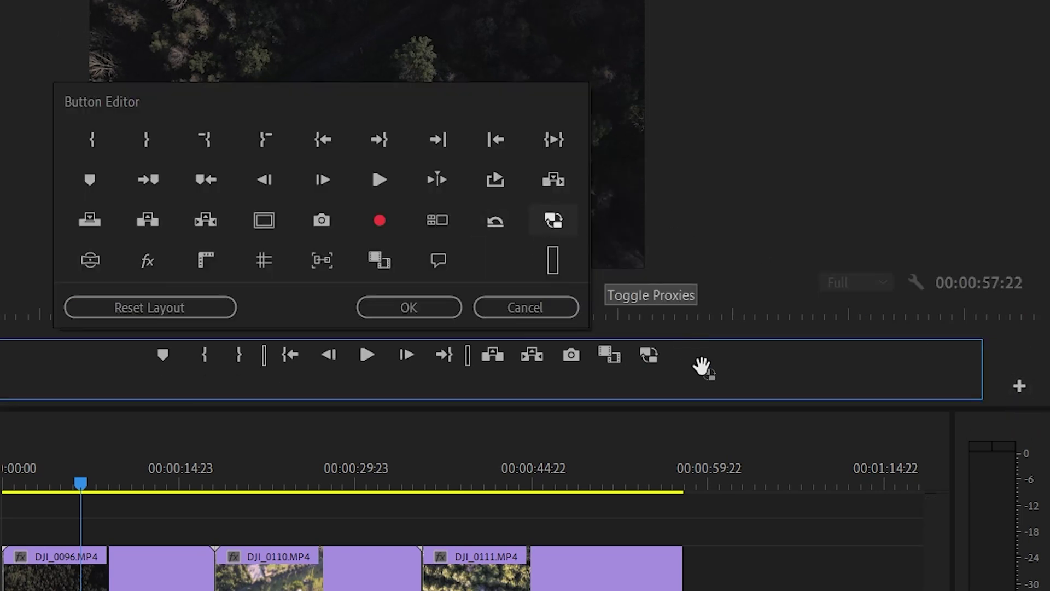
pyautogui.click(436, 306)
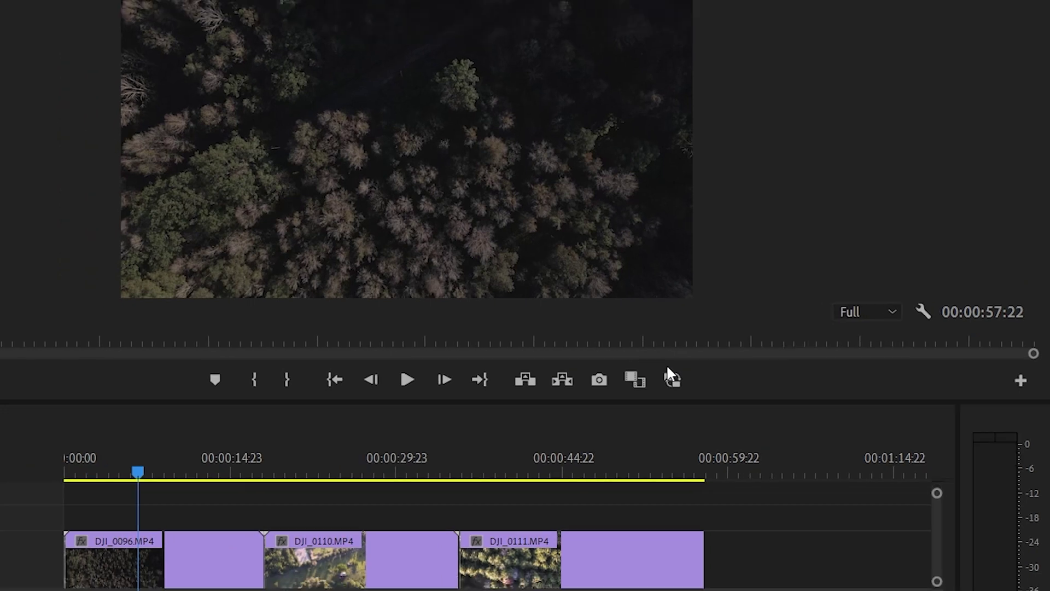
pyautogui.scroll(5, 176, 235)
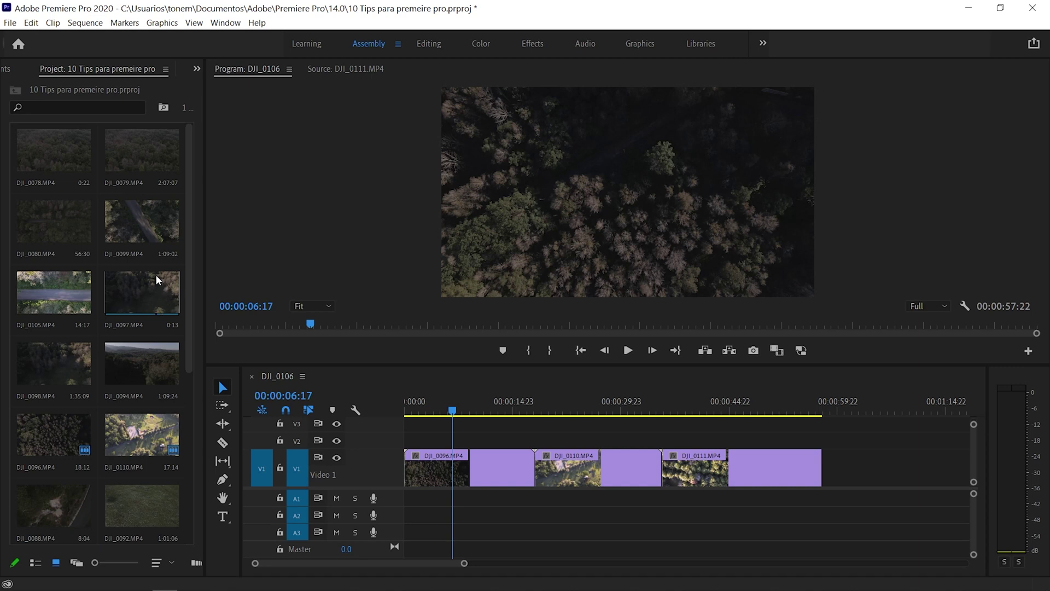
pyautogui.scroll(-3, 158, 282)
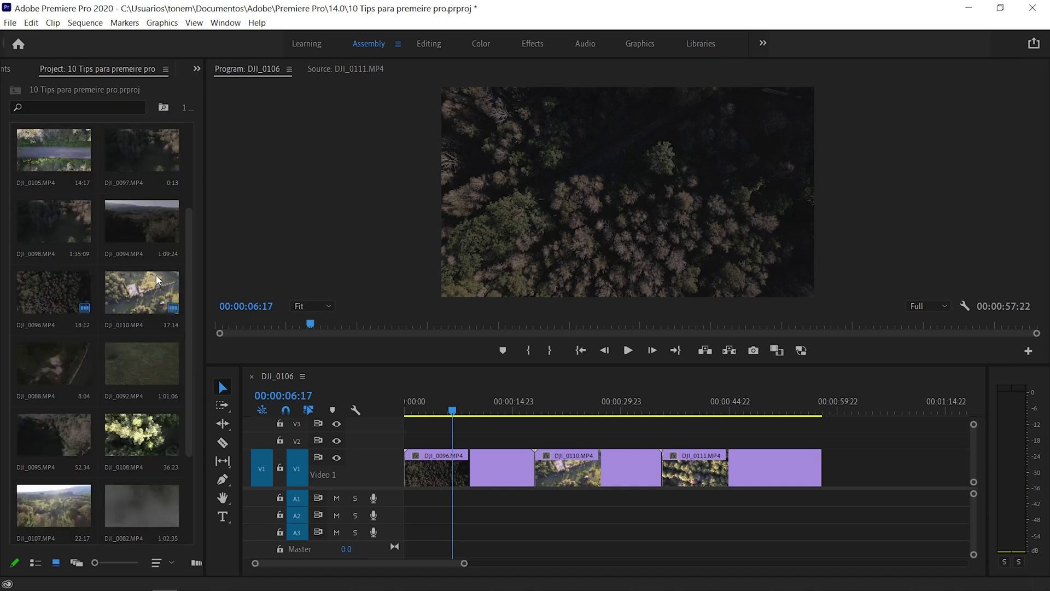
# Create proxies for DJI_0096.MP4 with the H.264 Low Resolution Proxy preset, stored next to the original media, and close Media Encoder.
pyautogui.click(80, 293)
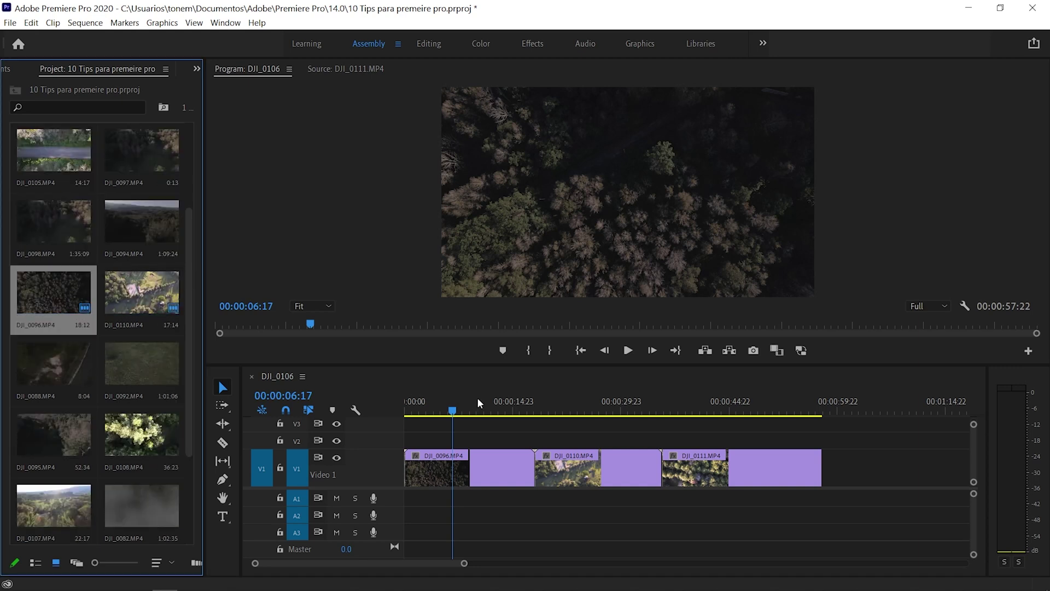
pyautogui.scroll(2, 471, 449)
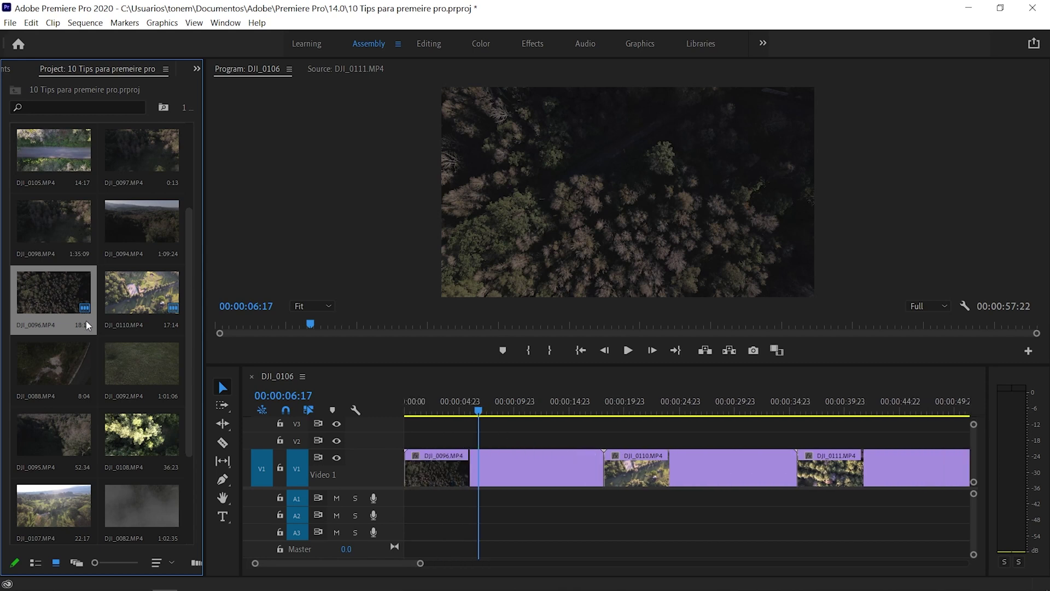
pyautogui.rightClick(58, 295)
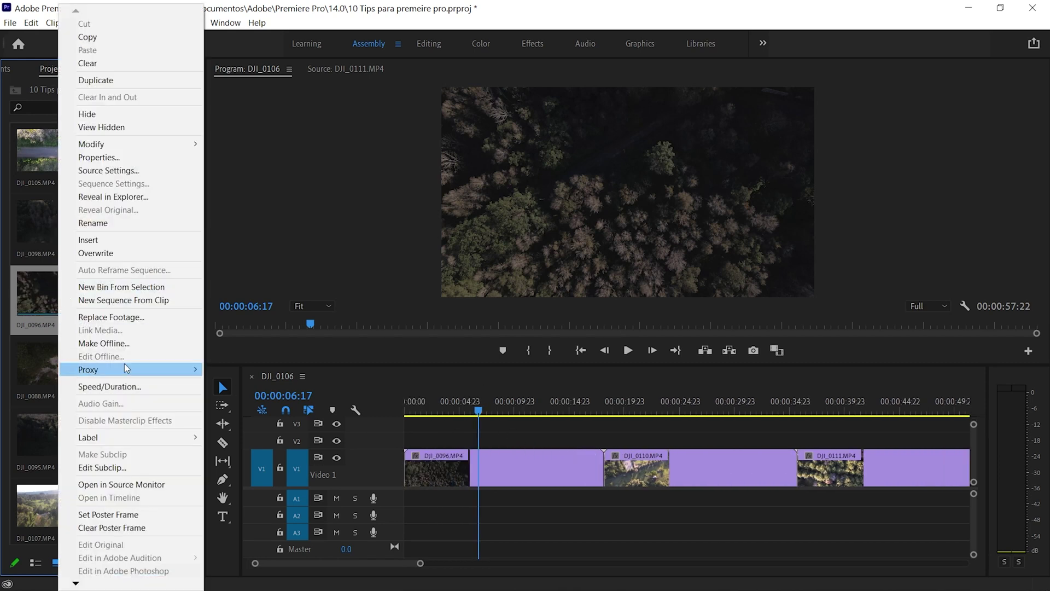
pyautogui.moveTo(126, 368)
pyautogui.click(218, 370)
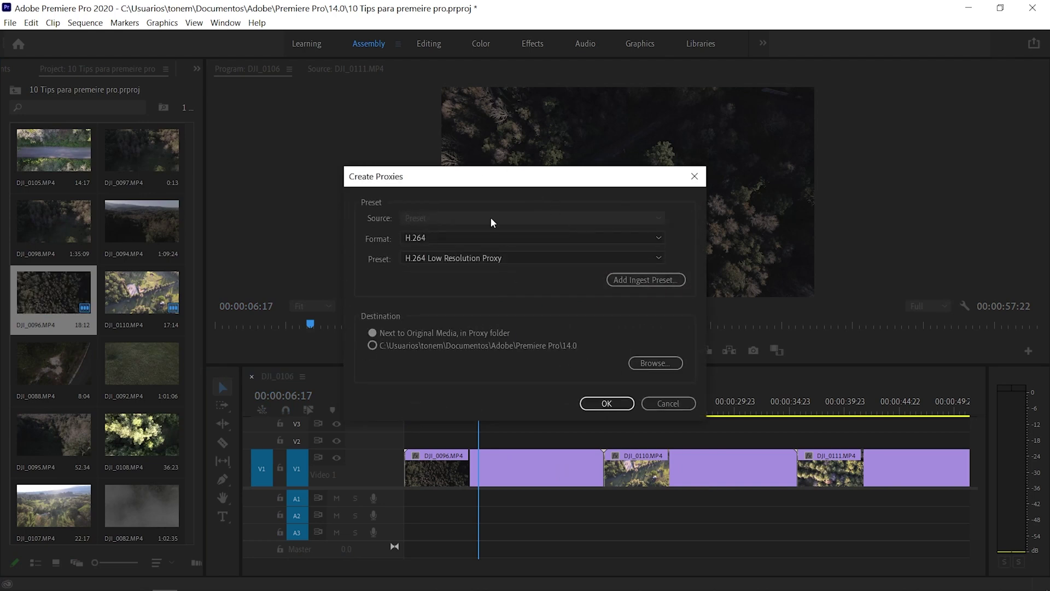
pyautogui.click(458, 261)
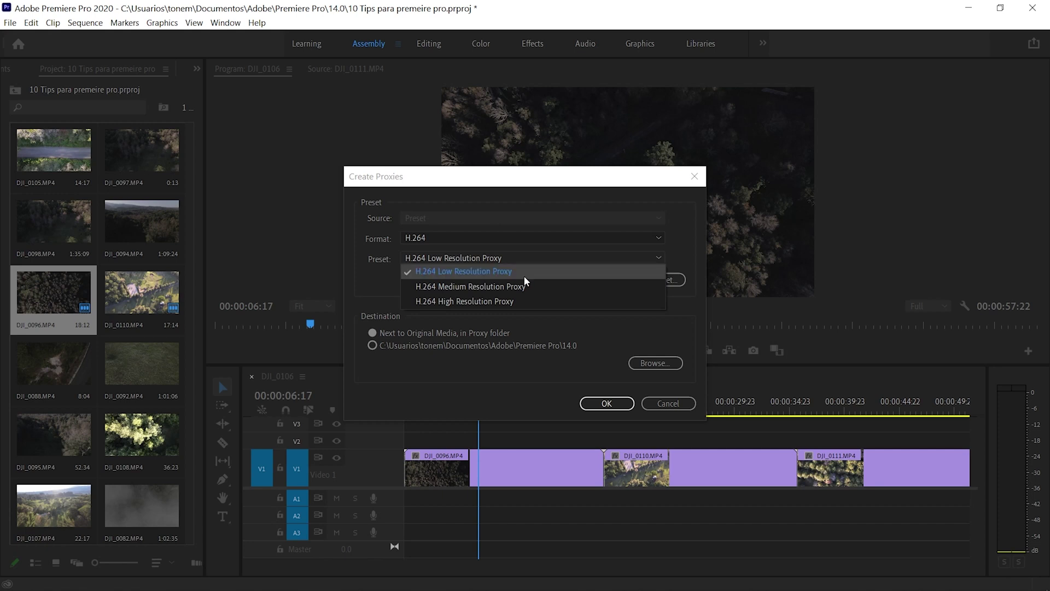
pyautogui.press('Escape')
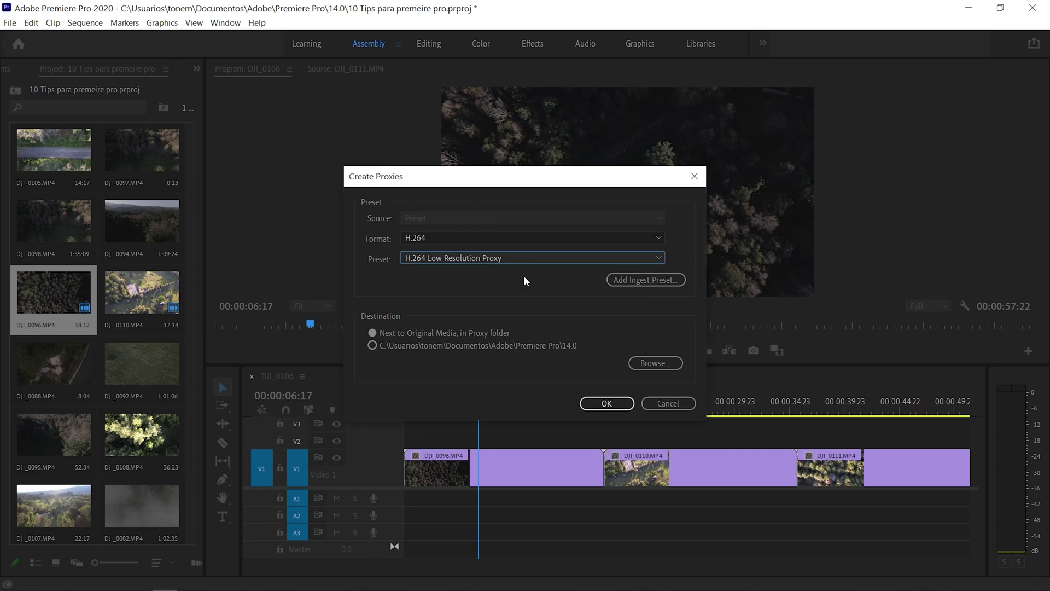
pyautogui.click(620, 405)
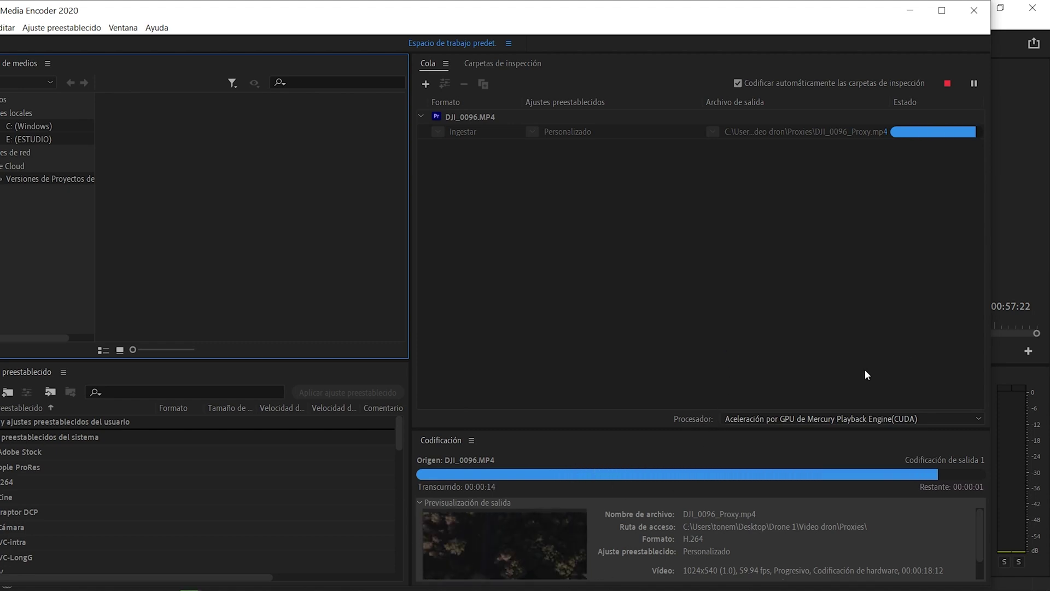
pyautogui.click(975, 11)
# Turn on proxy playback in a slightly enlarged Program Monitor and play the sequence from its beginning.
pyautogui.click(495, 460)
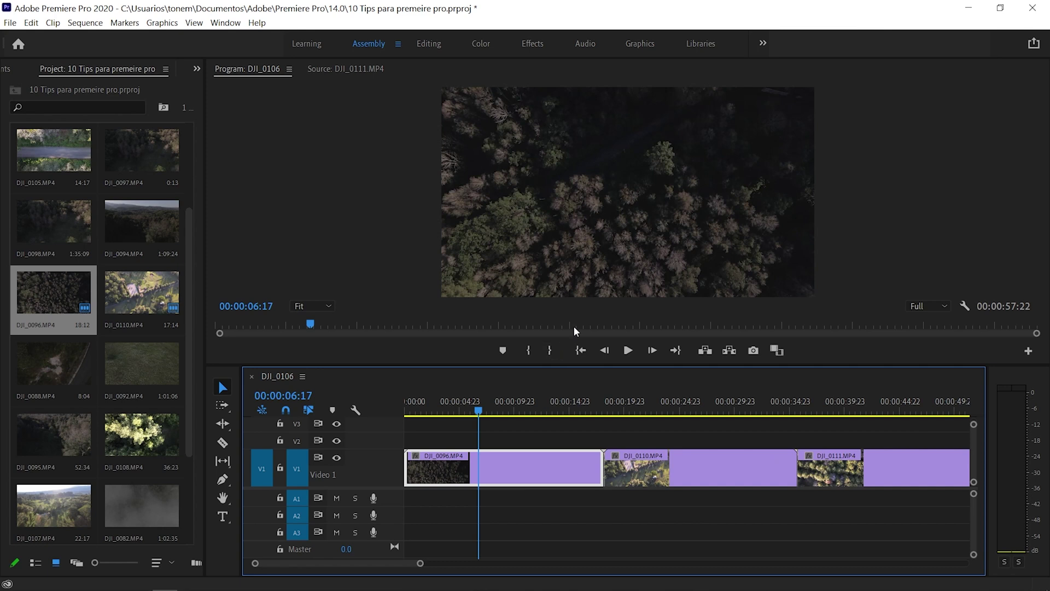
pyautogui.moveTo(602, 365); pyautogui.dragTo(614, 456)
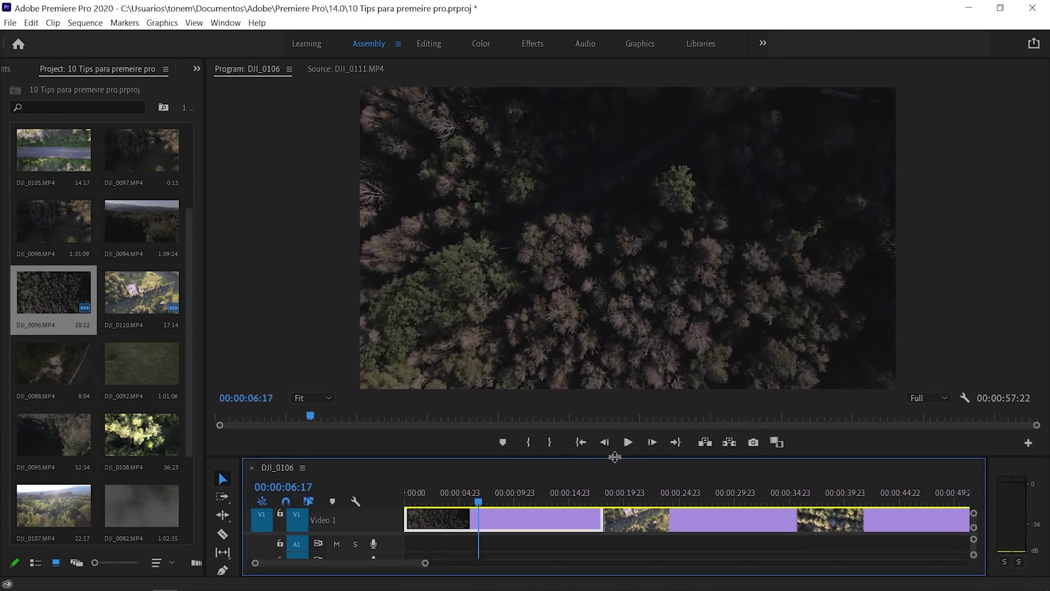
pyautogui.click(800, 444)
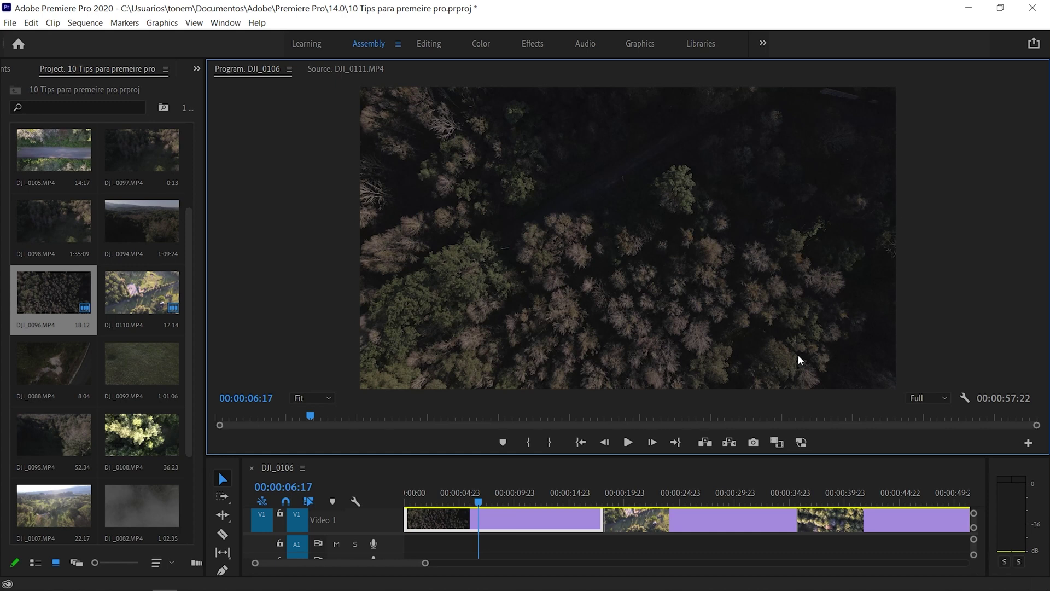
pyautogui.moveTo(844, 453); pyautogui.dragTo(886, 384)
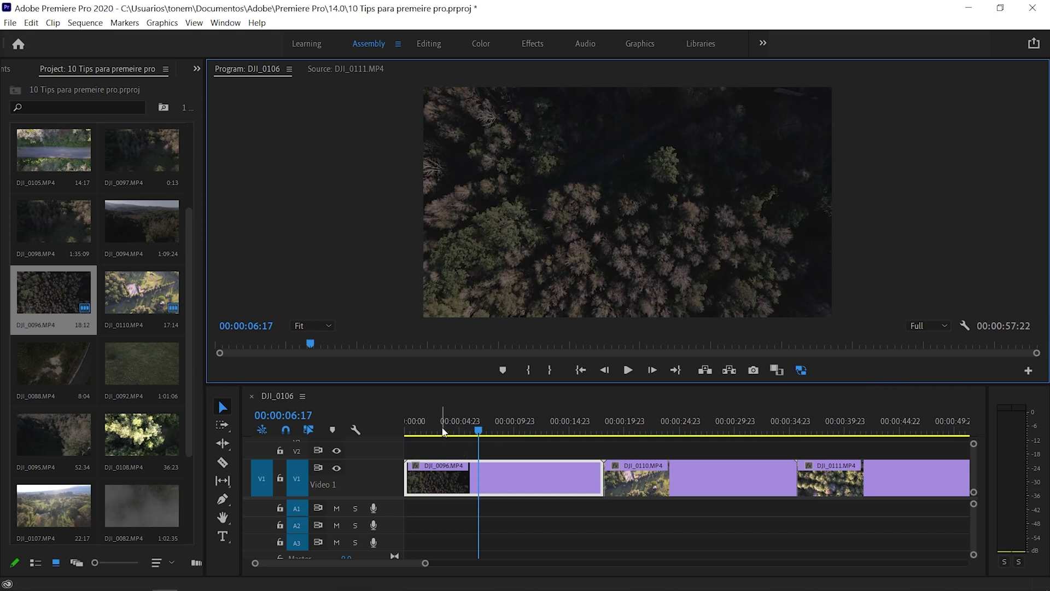
pyautogui.moveTo(444, 433); pyautogui.dragTo(398, 433)
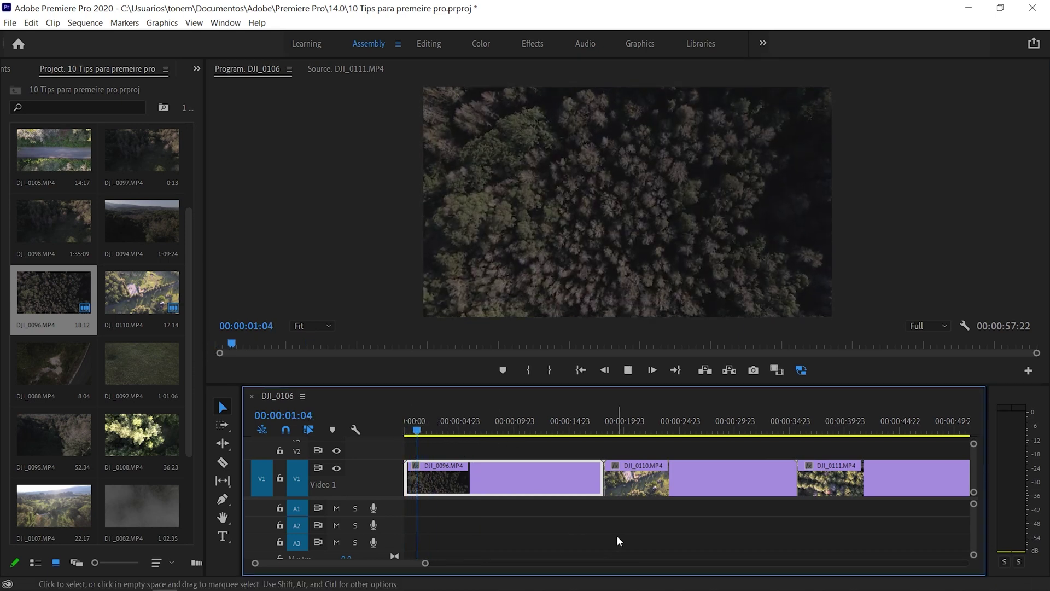